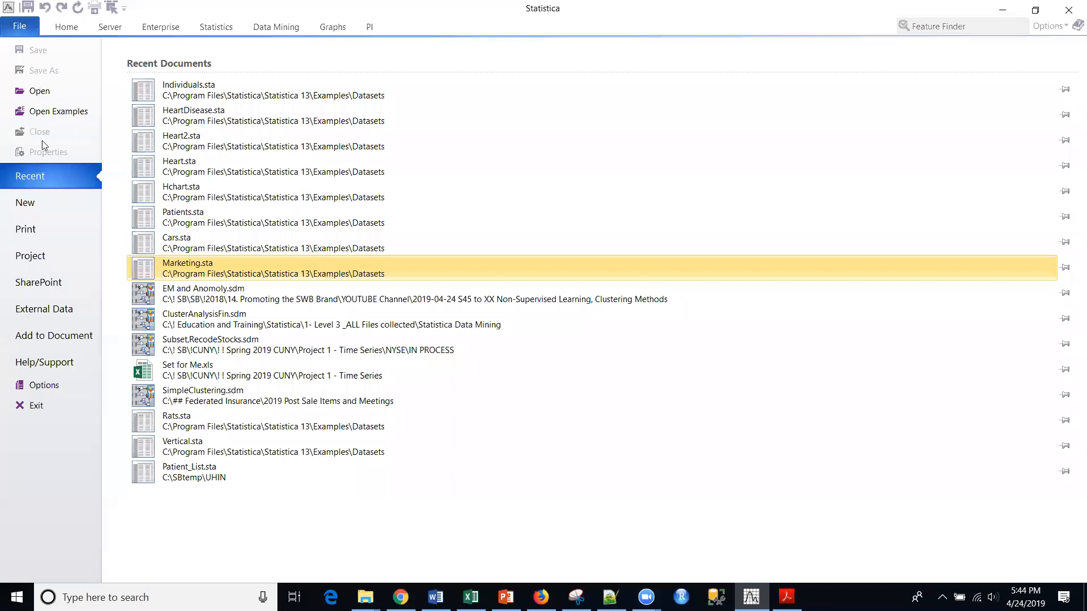
# Open the example dataset Cars.sta from the Datasets folder and enlarge its window to show all the cars.
pyautogui.click(42, 109)
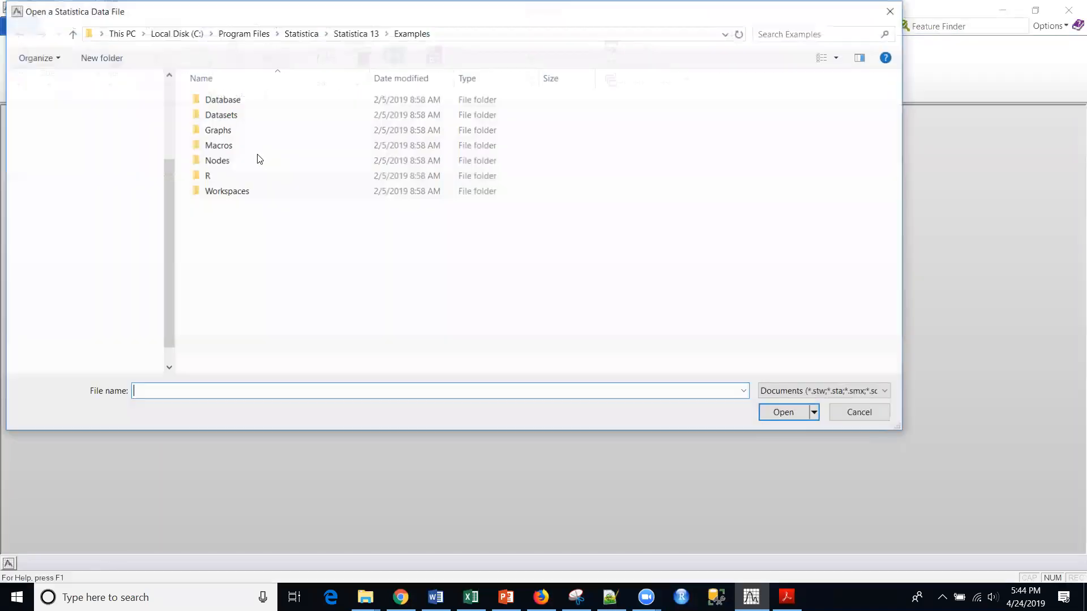
pyautogui.doubleClick(236, 116)
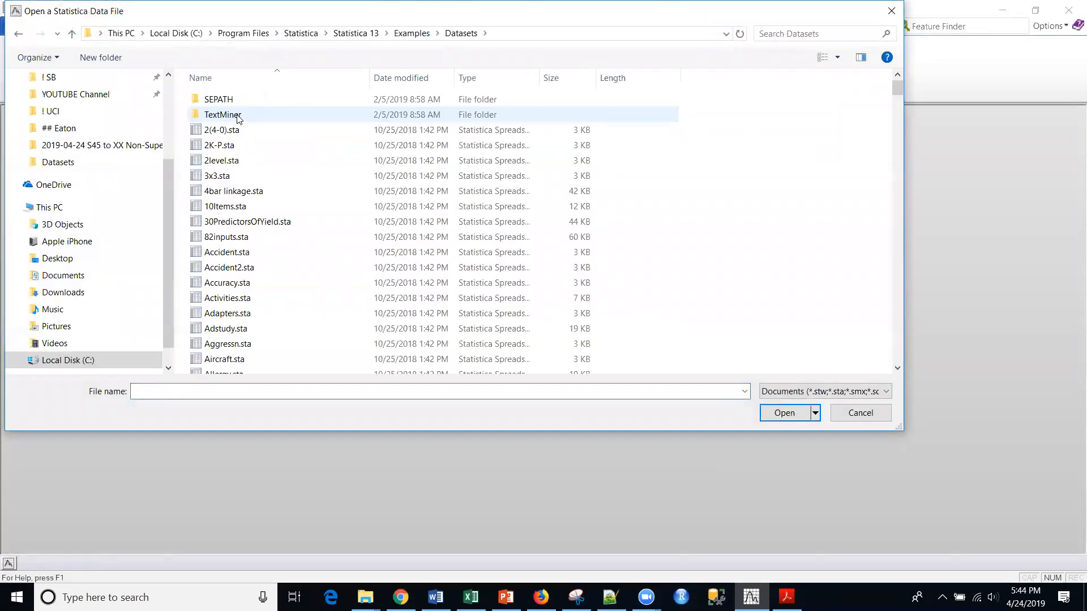
pyautogui.press('c')
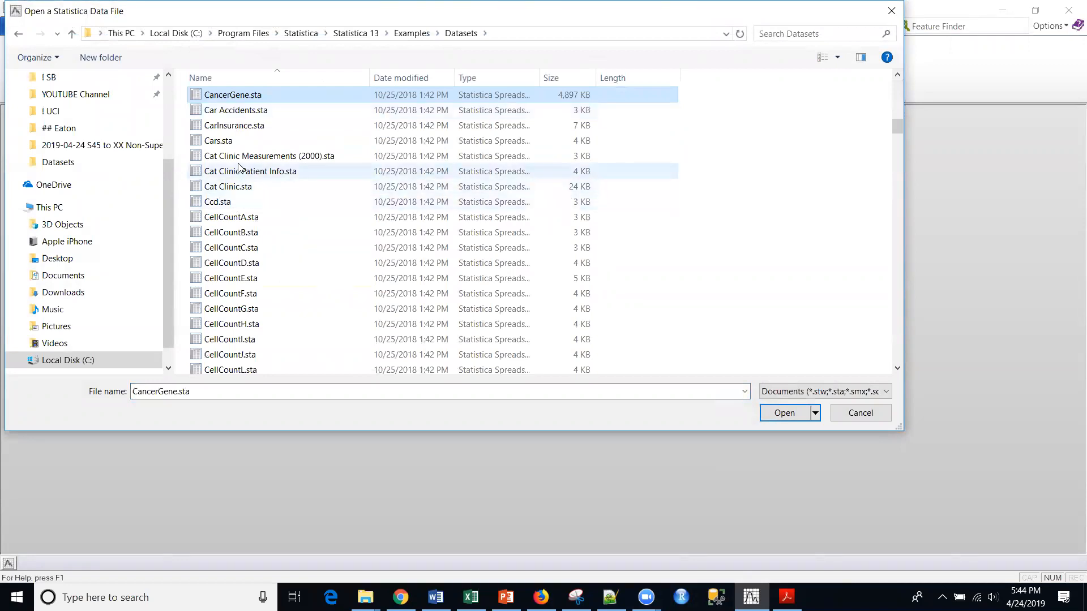
pyautogui.click(231, 145)
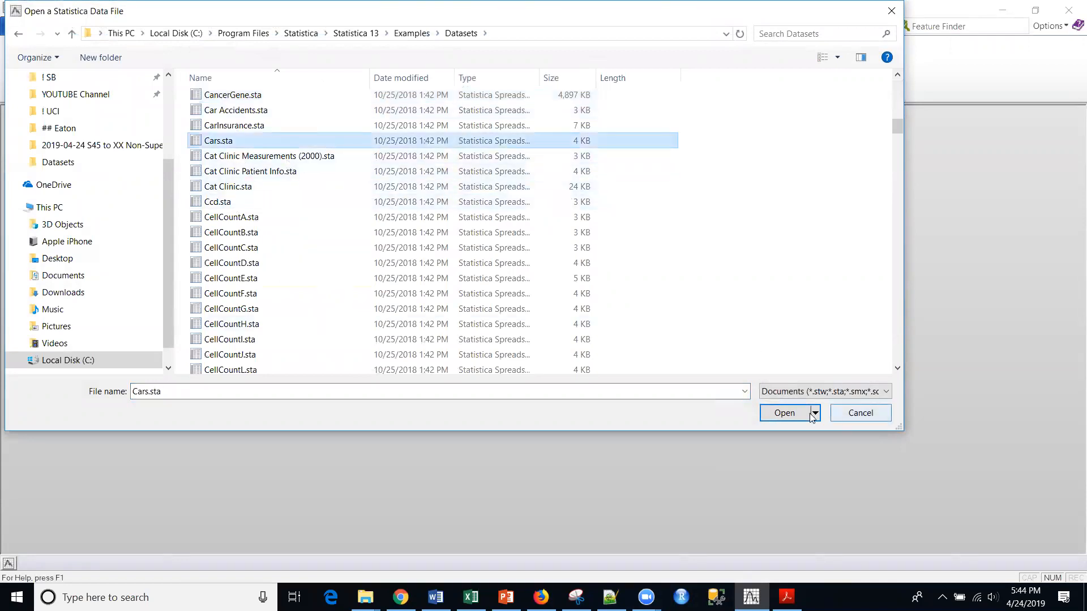
pyautogui.click(785, 413)
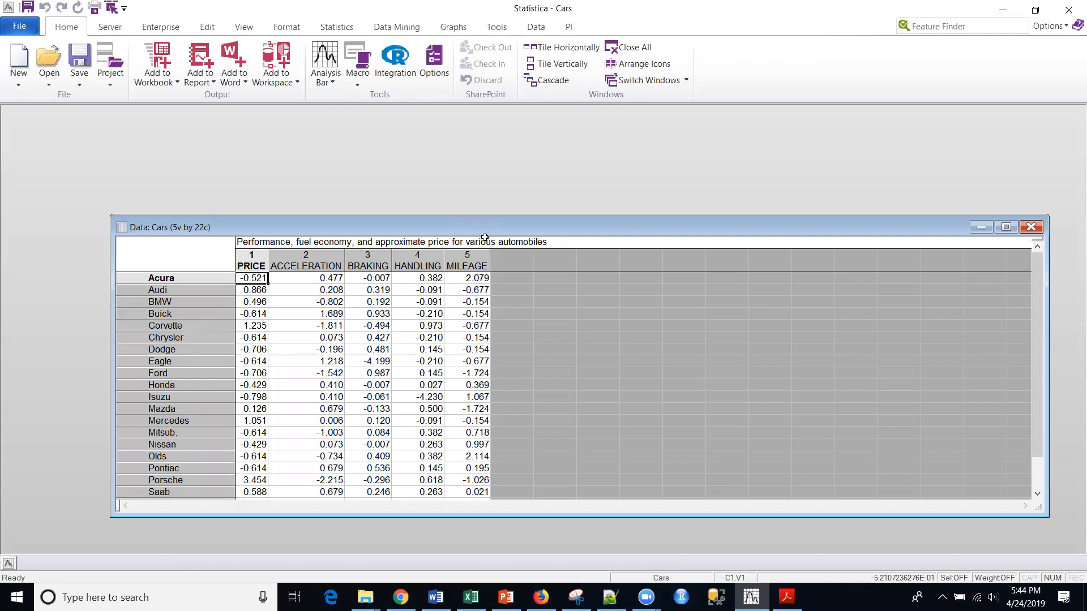
pyautogui.moveTo(501, 232); pyautogui.dragTo(442, 179)
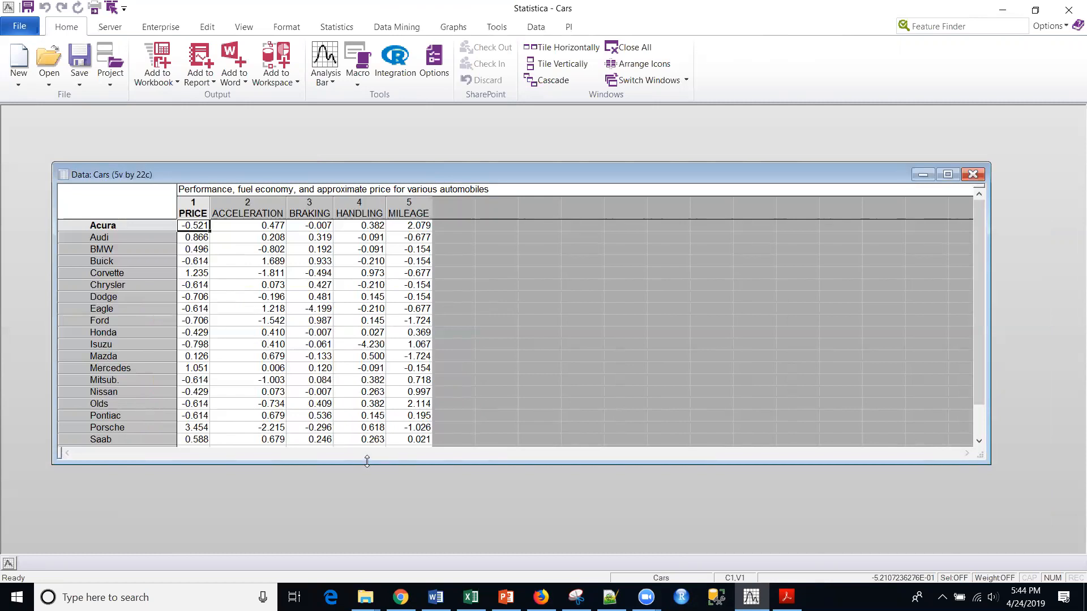
pyautogui.moveTo(367, 462); pyautogui.dragTo(367, 533)
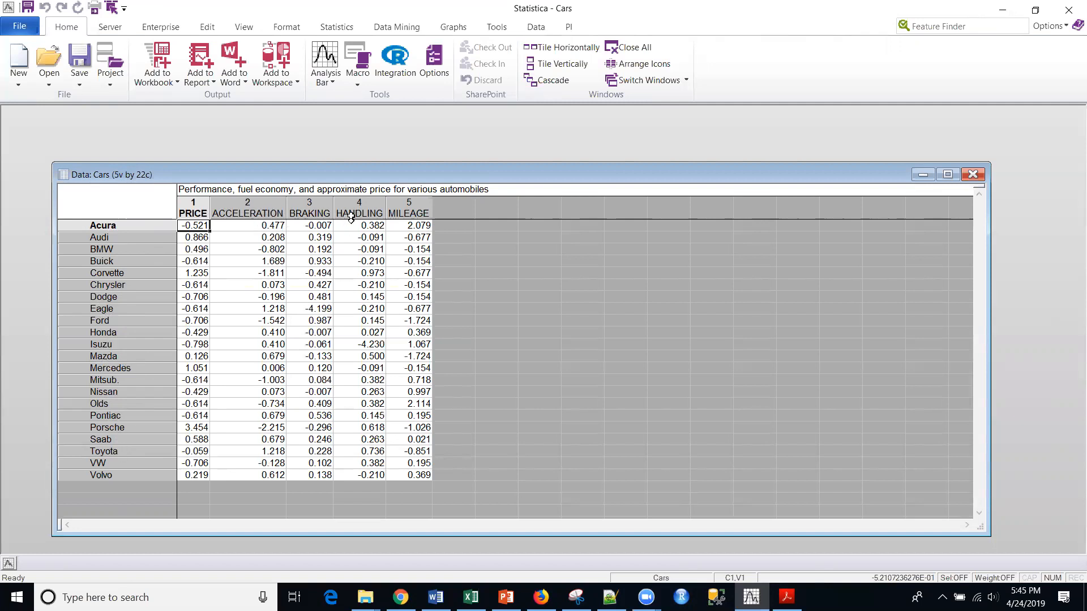
# Create a blank local workspace with the Cars spreadsheet as its data source, and move the Cars node slightly inward.
pyautogui.click(15, 69)
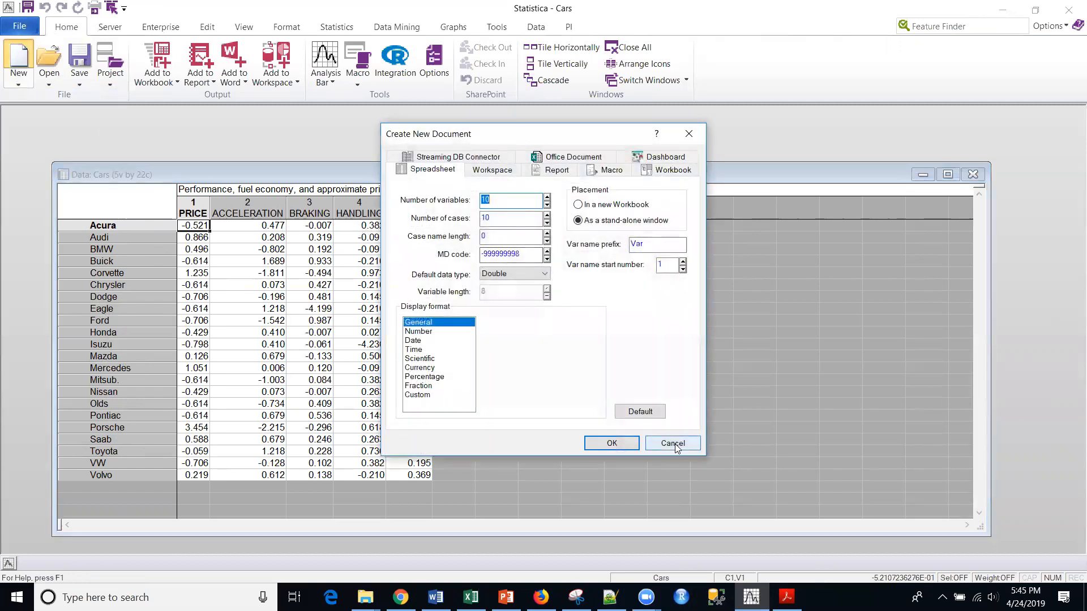
pyautogui.click(676, 442)
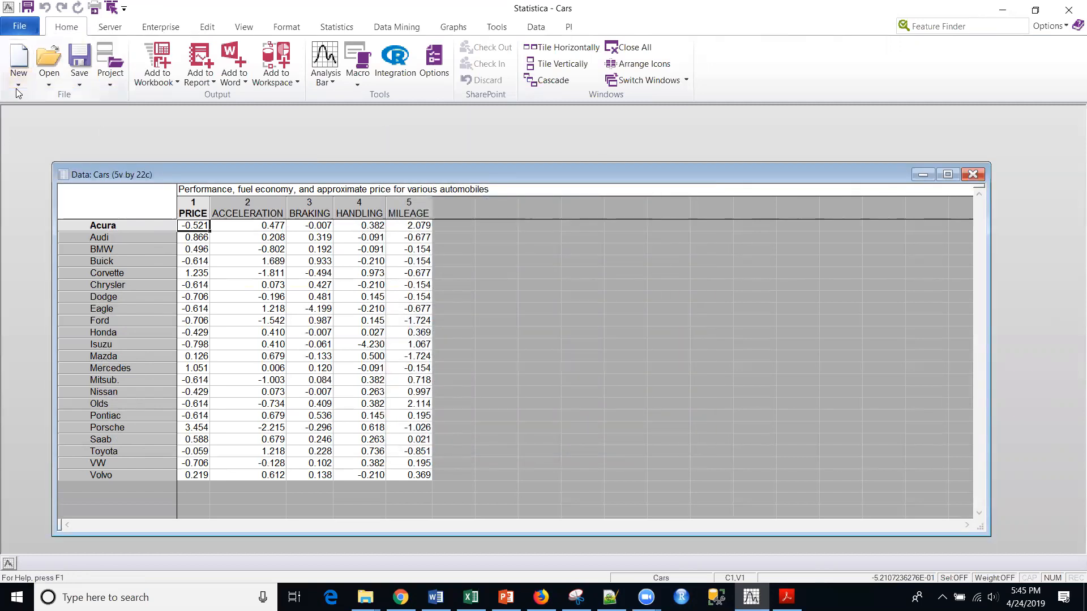
pyautogui.click(16, 84)
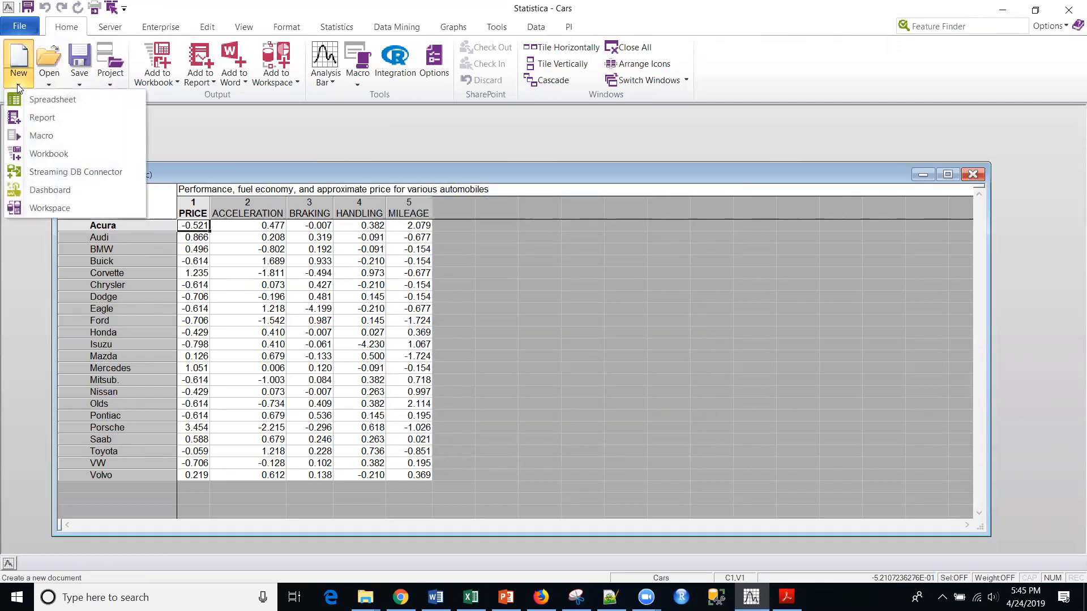
pyautogui.click(53, 208)
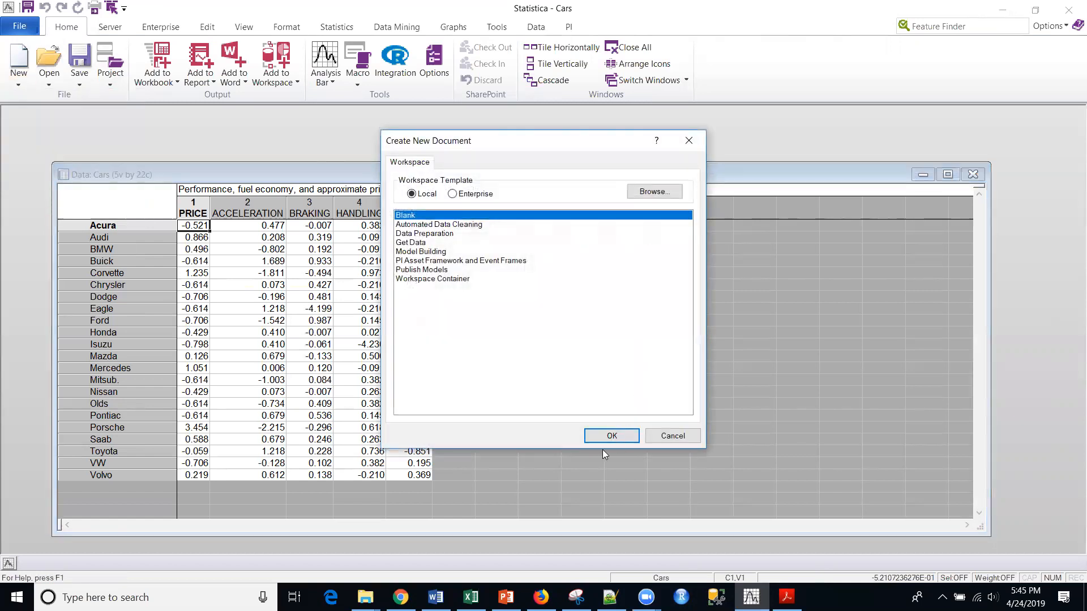
pyautogui.click(611, 435)
pyautogui.click(517, 233)
pyautogui.click(675, 224)
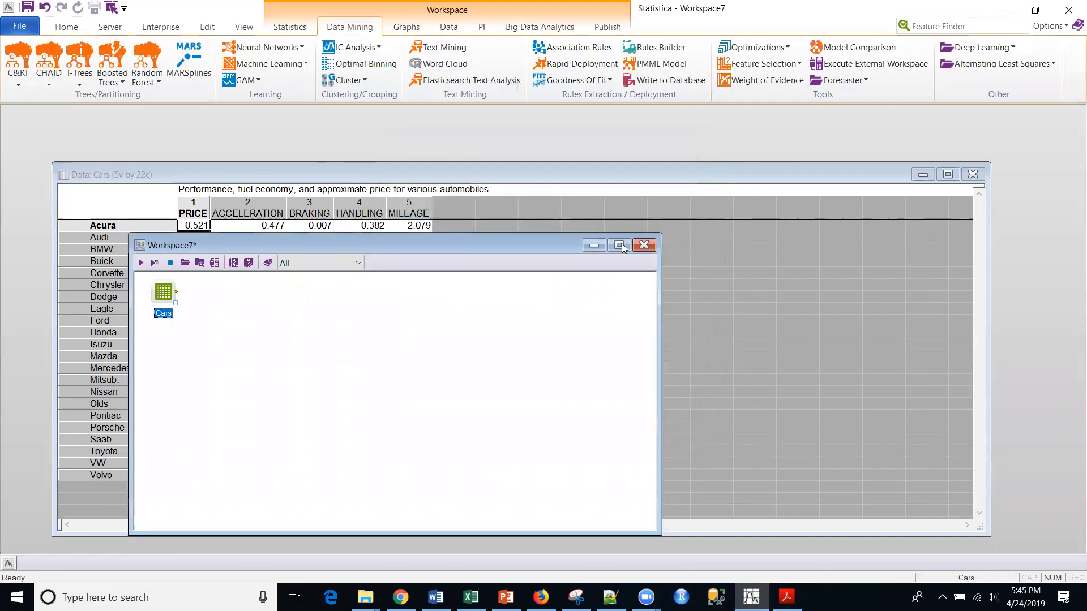
pyautogui.moveTo(161, 295); pyautogui.dragTo(172, 326)
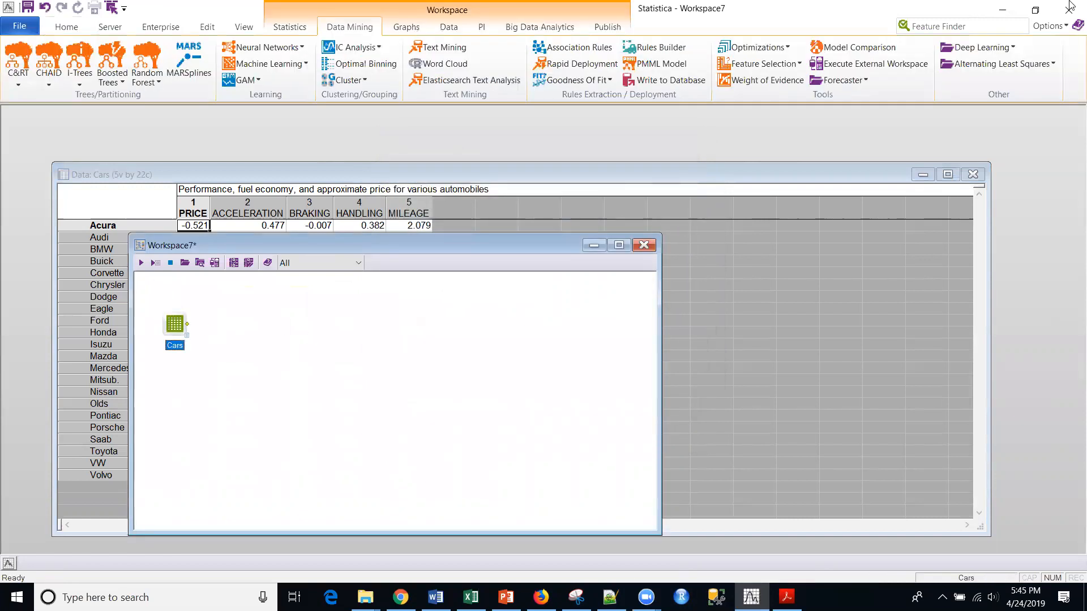
# Search the features for "cluster", add a Two-Way Joining Clustering node linked to Cars, and place it level with the Cars node.
pyautogui.click(956, 27)
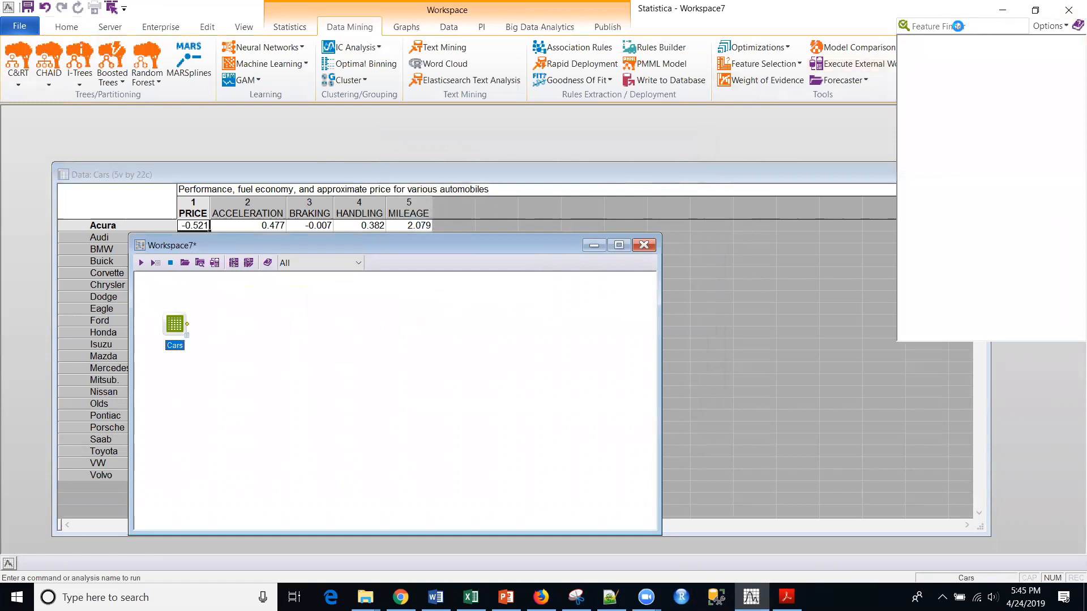
pyautogui.write('cl')
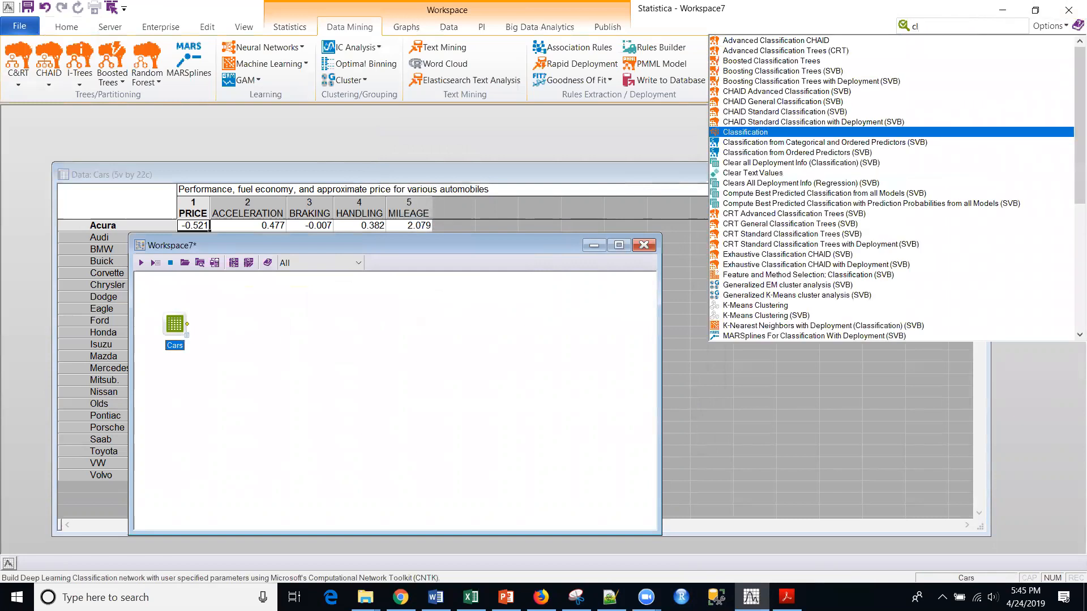
pyautogui.write('uster')
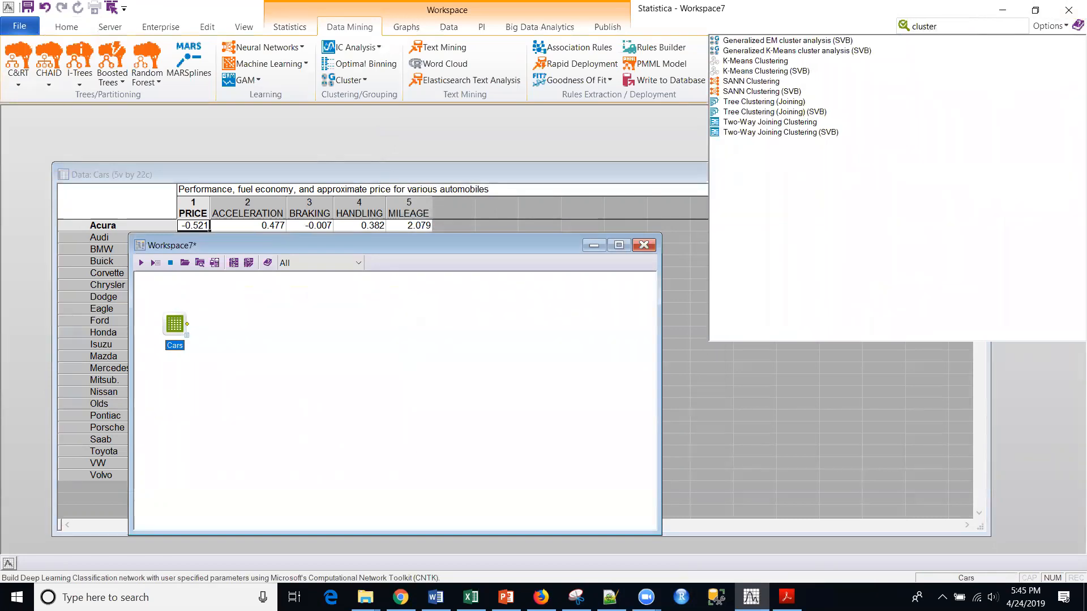
pyautogui.click(782, 122)
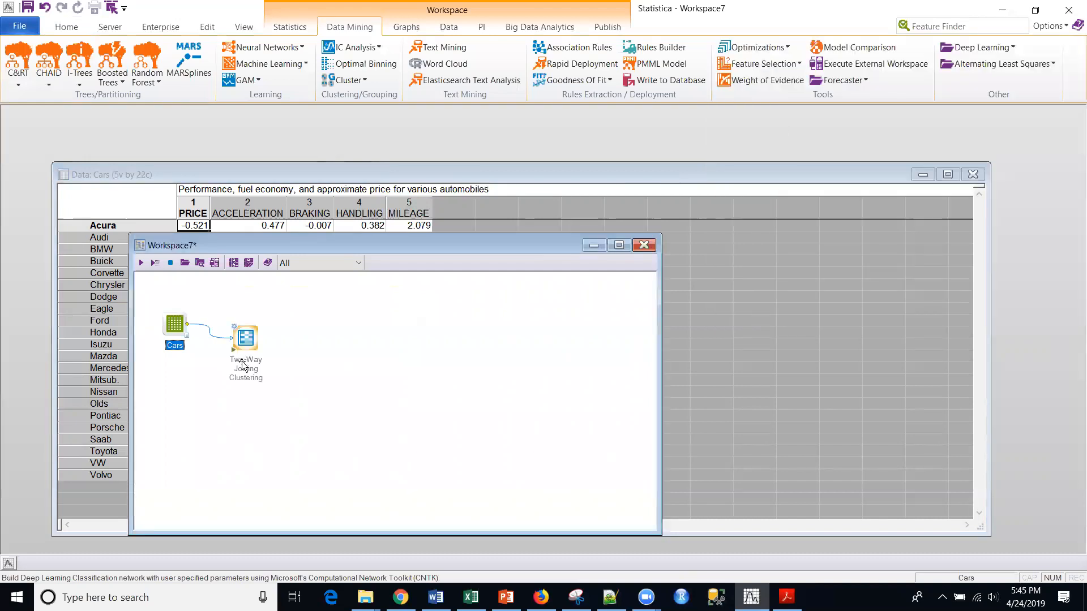
pyautogui.moveTo(244, 341); pyautogui.dragTo(317, 327)
# Select variables 1-5 for the Two-Way Joining Clustering analysis.
pyautogui.doubleClick(318, 326)
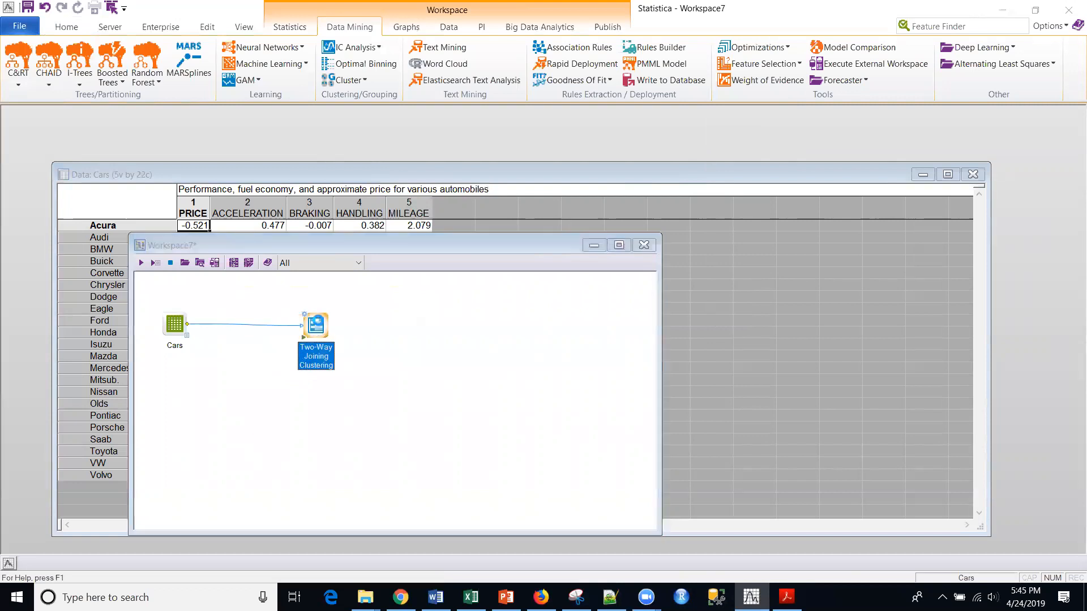
pyautogui.click(478, 195)
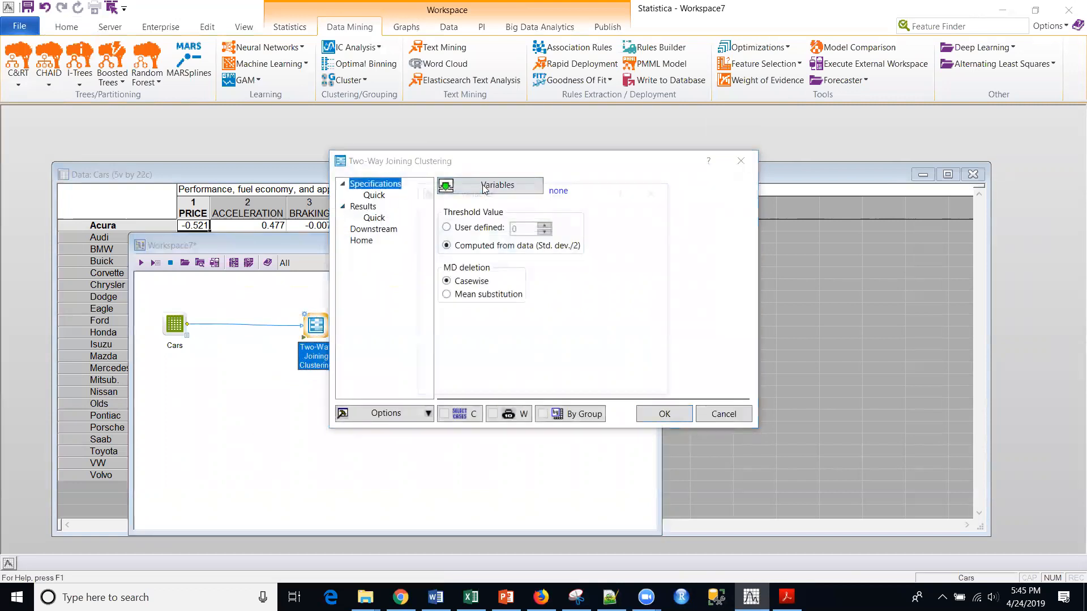
pyautogui.moveTo(449, 216); pyautogui.dragTo(451, 254)
pyautogui.click(617, 218)
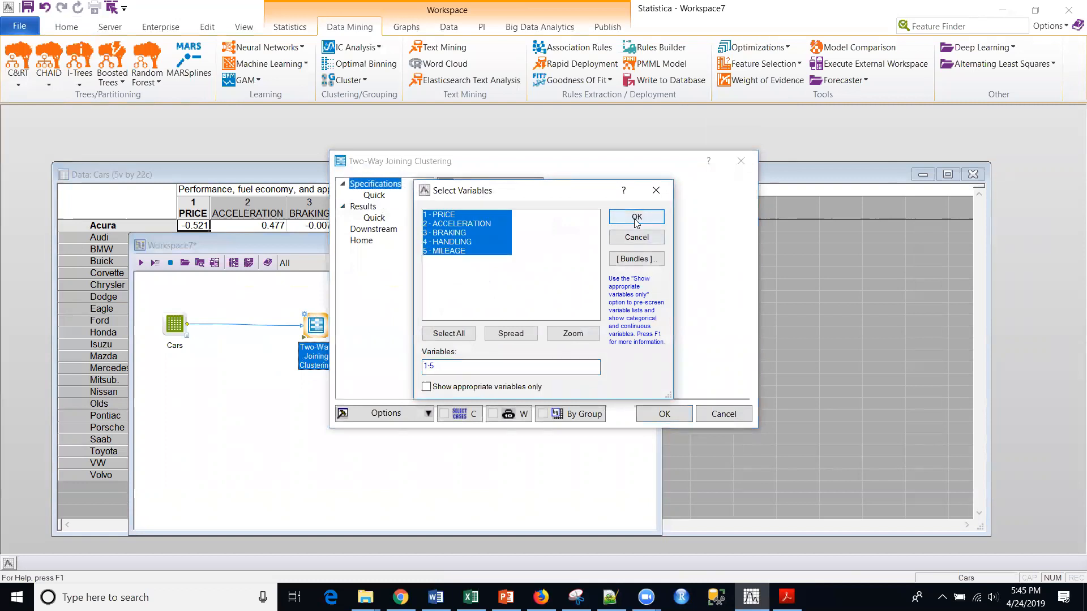
# Set the clustering node's downstream output document to Descriptive Statistics for Cases and run the node.
pyautogui.click(374, 217)
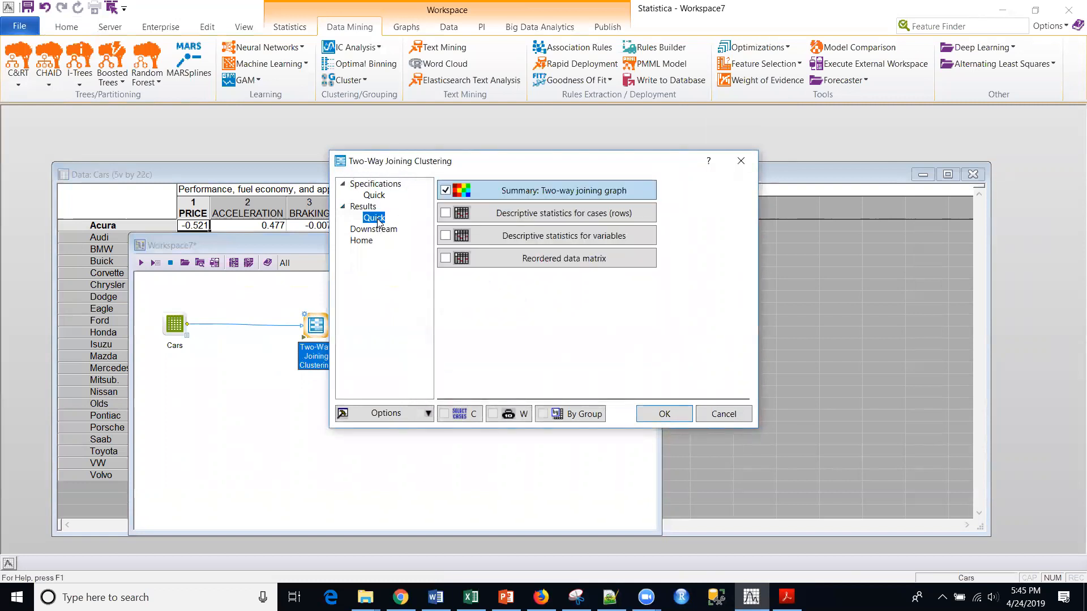
pyautogui.click(373, 229)
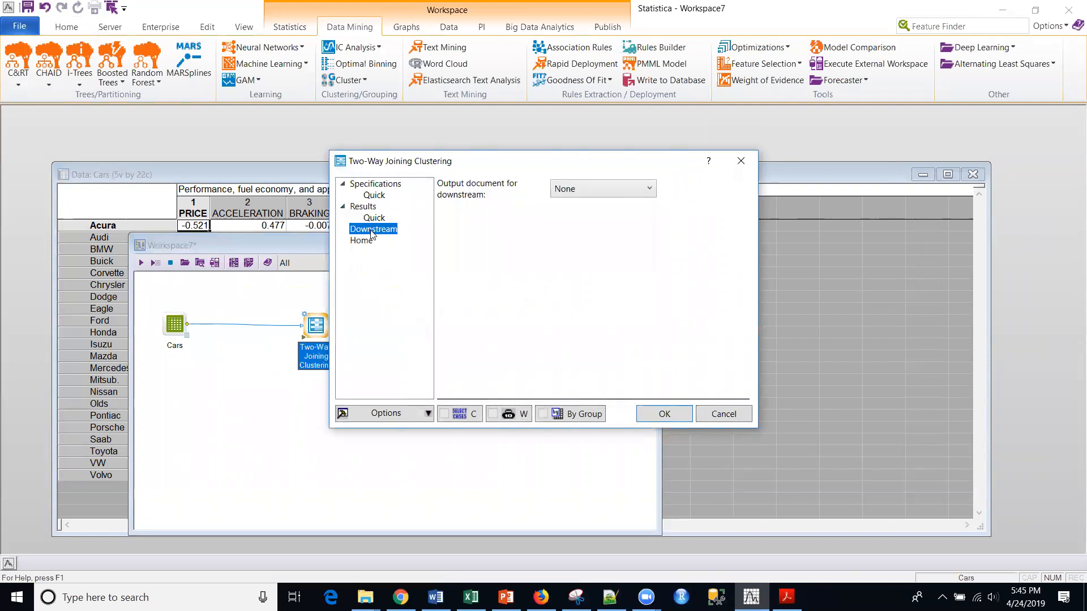
pyautogui.click(603, 189)
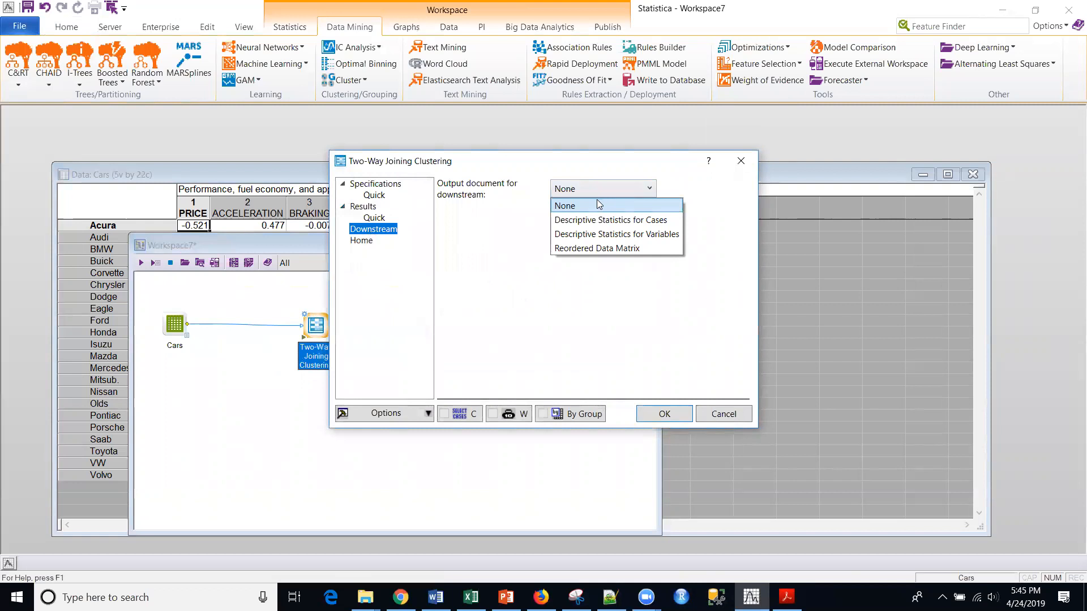
pyautogui.click(600, 221)
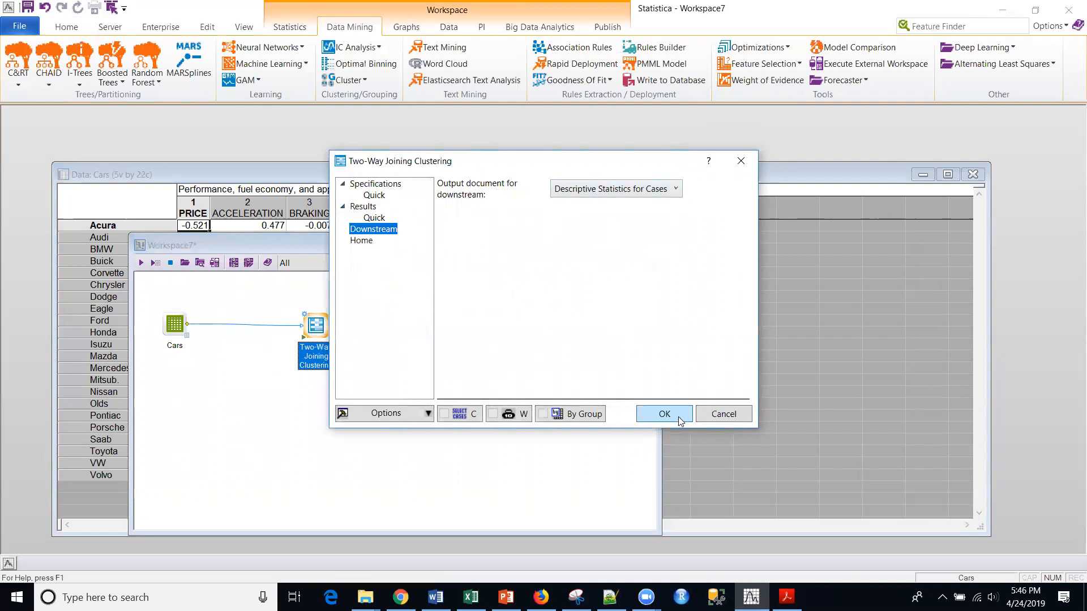
pyautogui.click(664, 414)
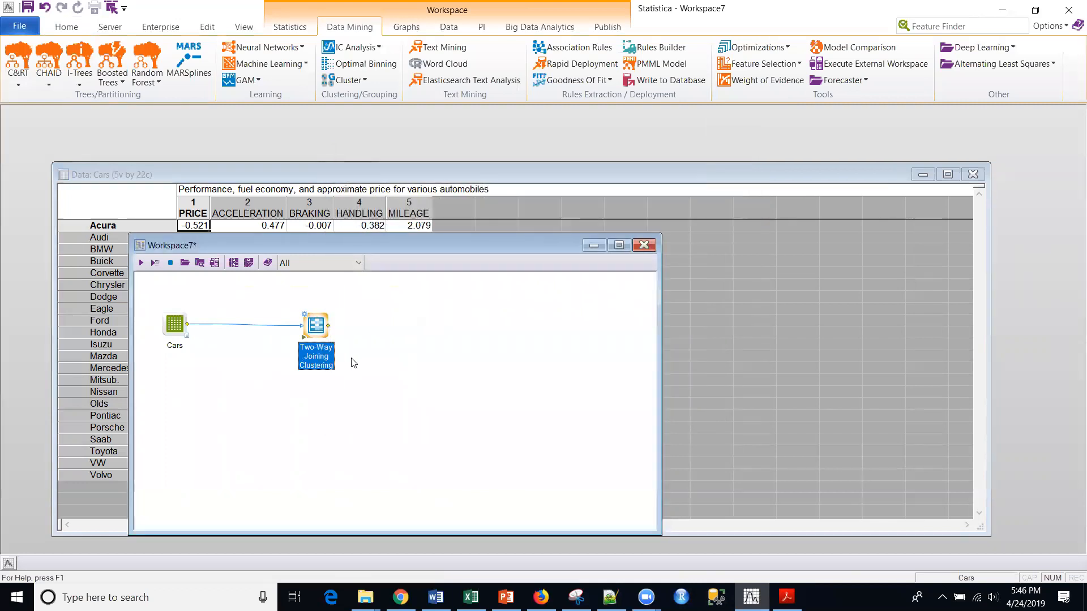
pyautogui.click(304, 338)
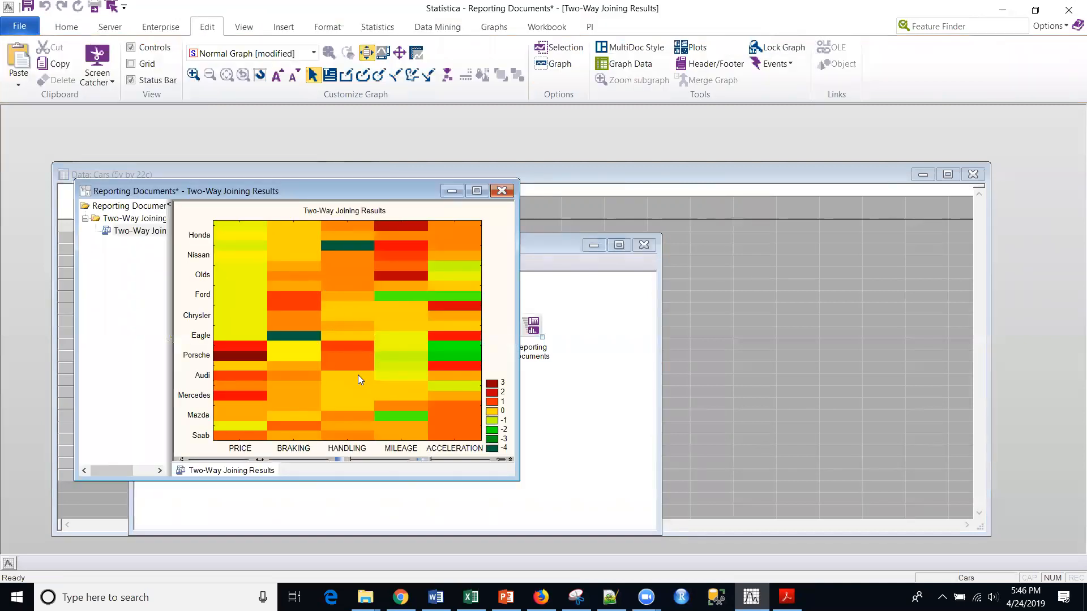
# Add descriptive statistics for cases, descriptive statistics for variables and the reordered data matrix to the clustering results, and rerun the node.
pyautogui.click(584, 398)
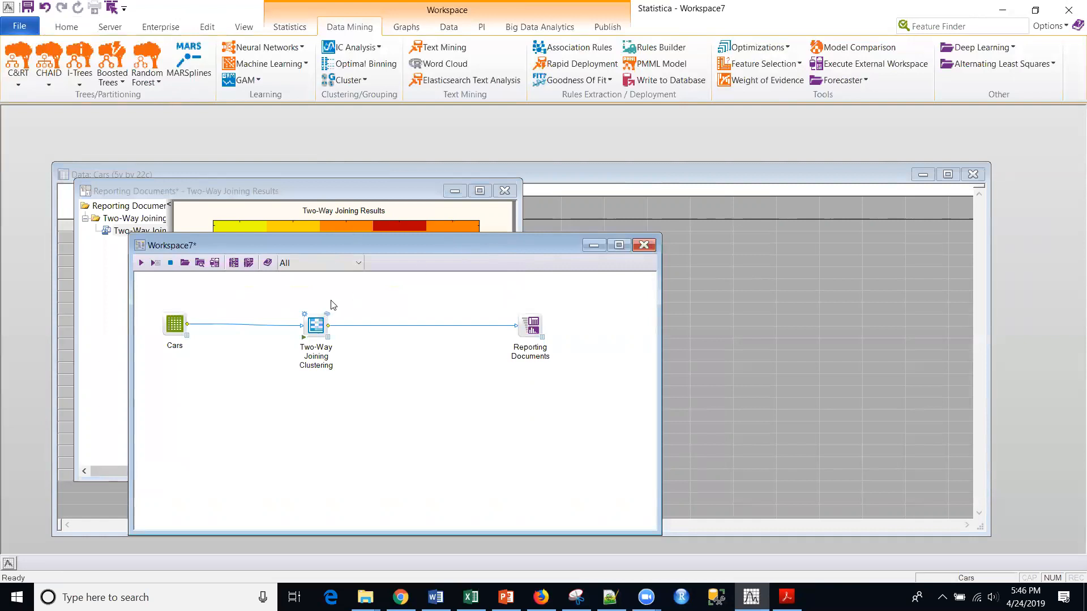
pyautogui.doubleClick(311, 322)
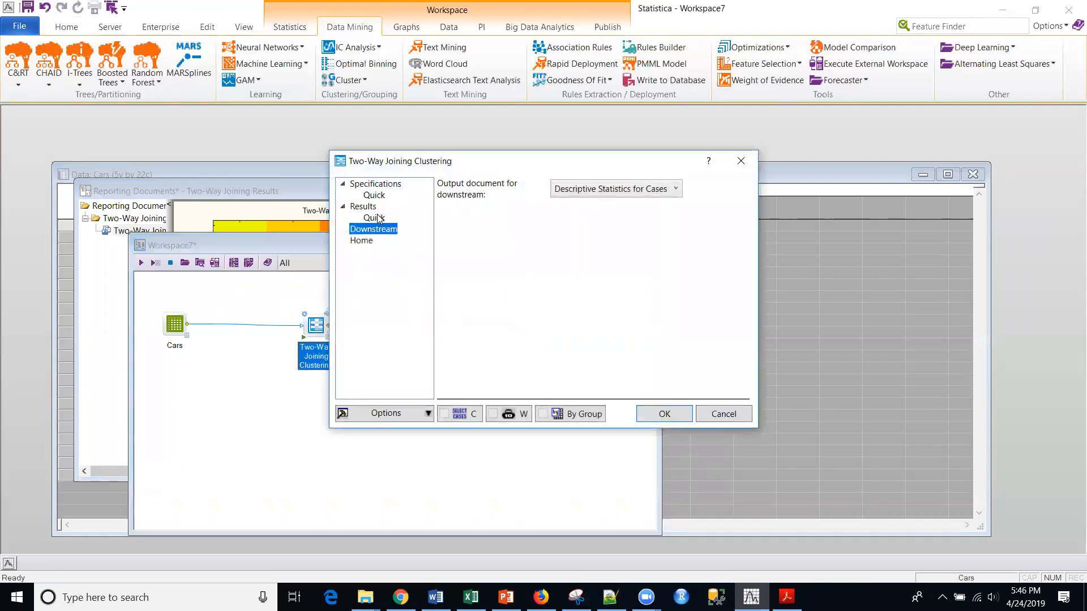
pyautogui.click(373, 196)
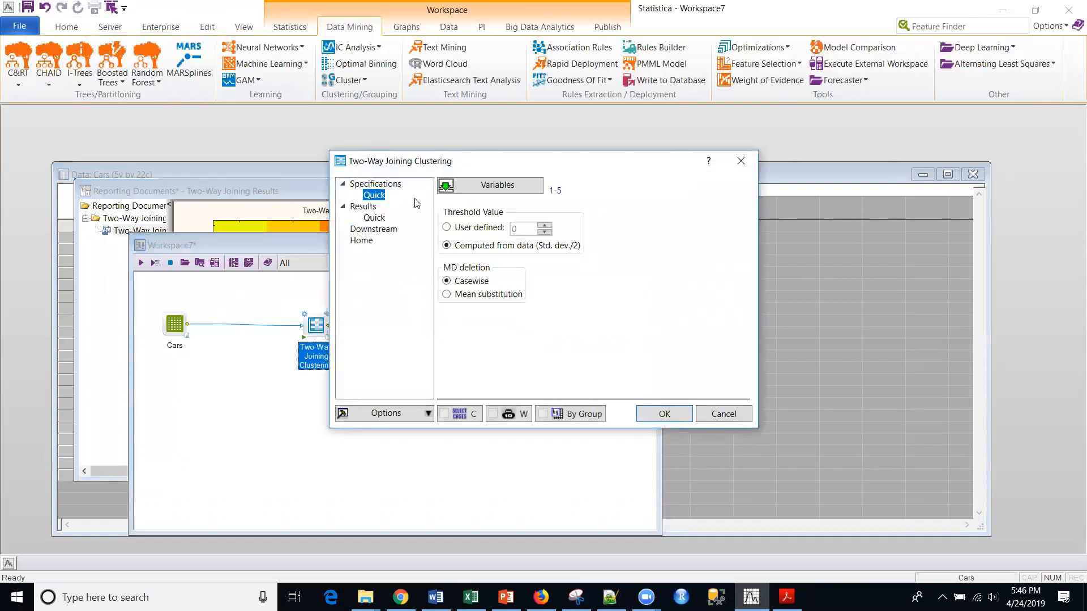
pyautogui.click(372, 218)
pyautogui.click(446, 213)
pyautogui.click(446, 236)
pyautogui.click(445, 258)
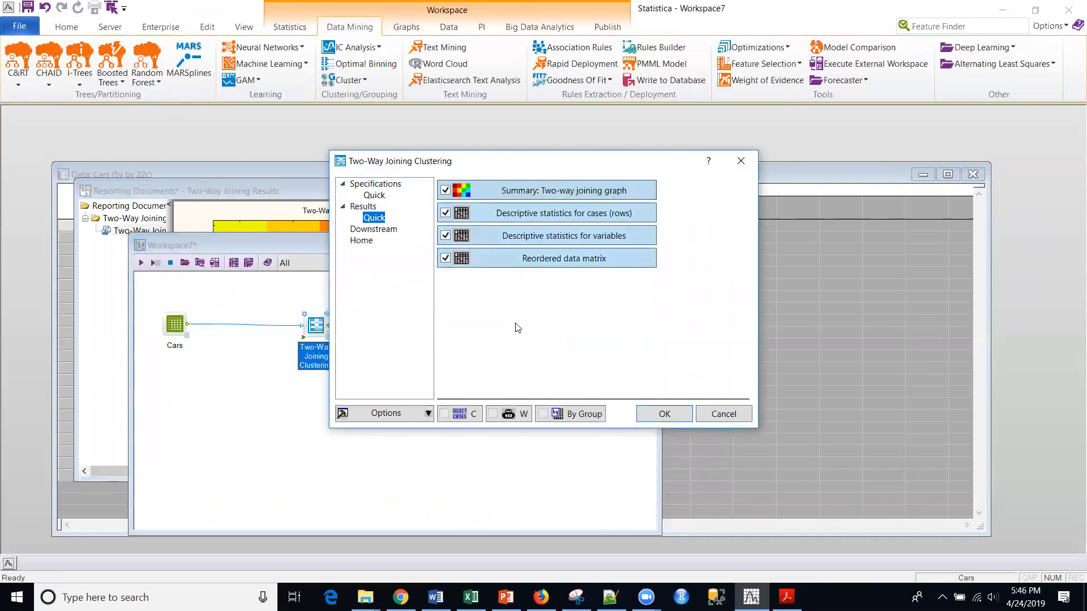
pyautogui.click(661, 413)
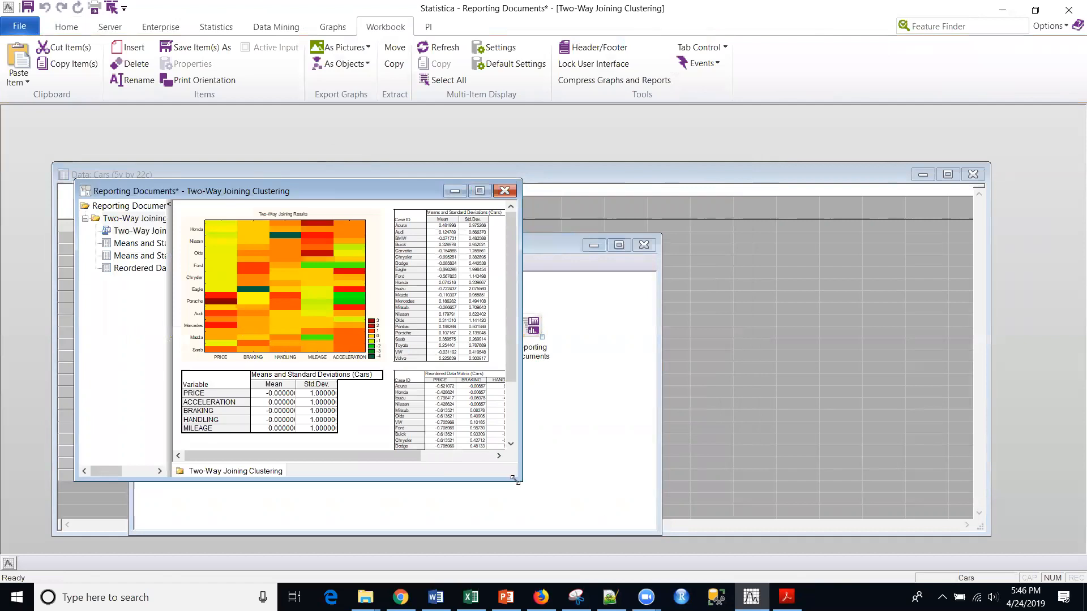
# Show the Two-Way Joining Results graph on its own and enlarge the Reporting Documents window to examine it.
pyautogui.moveTo(517, 480); pyautogui.dragTo(953, 530)
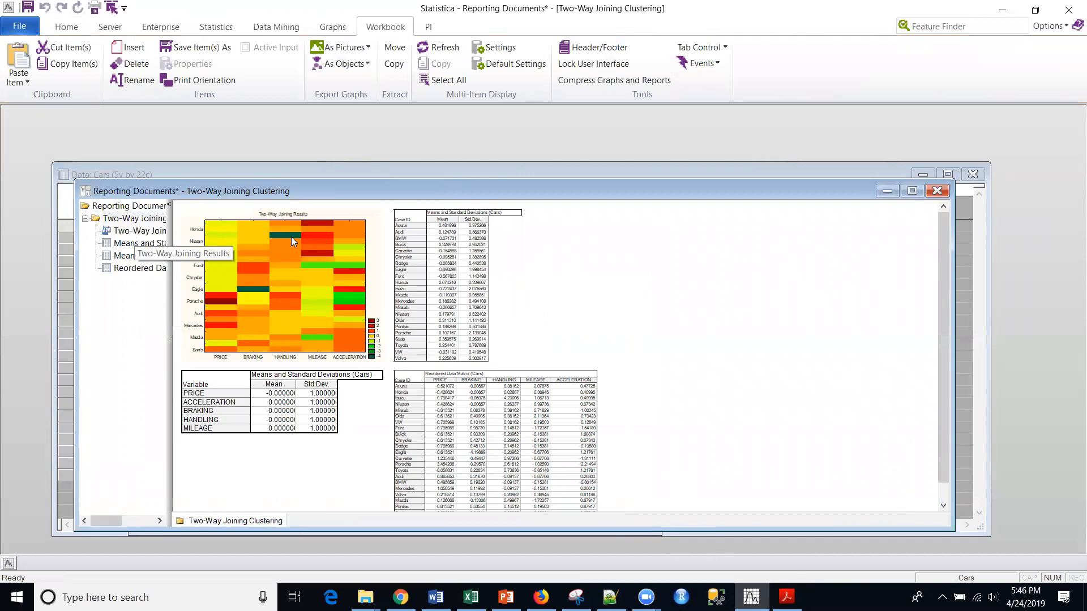
pyautogui.click(143, 232)
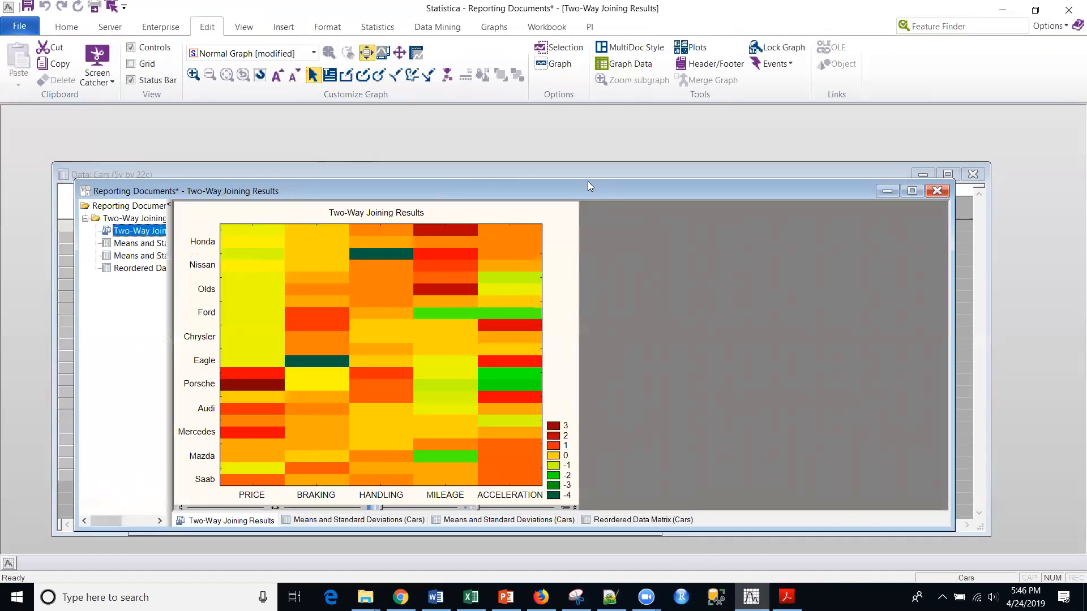
pyautogui.moveTo(587, 185); pyautogui.dragTo(552, 119)
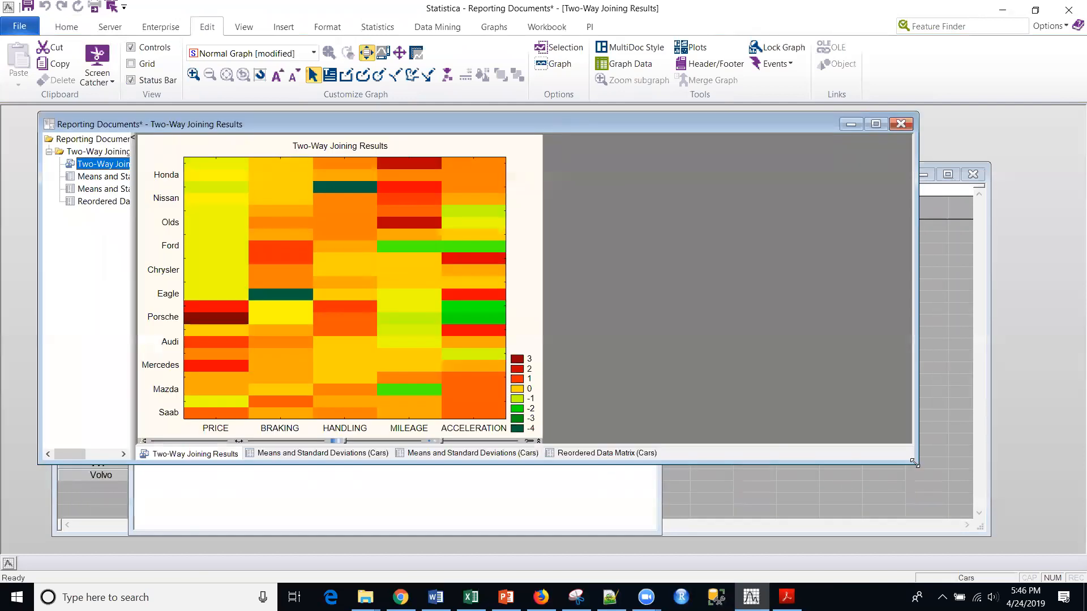
pyautogui.moveTo(914, 462); pyautogui.dragTo(894, 552)
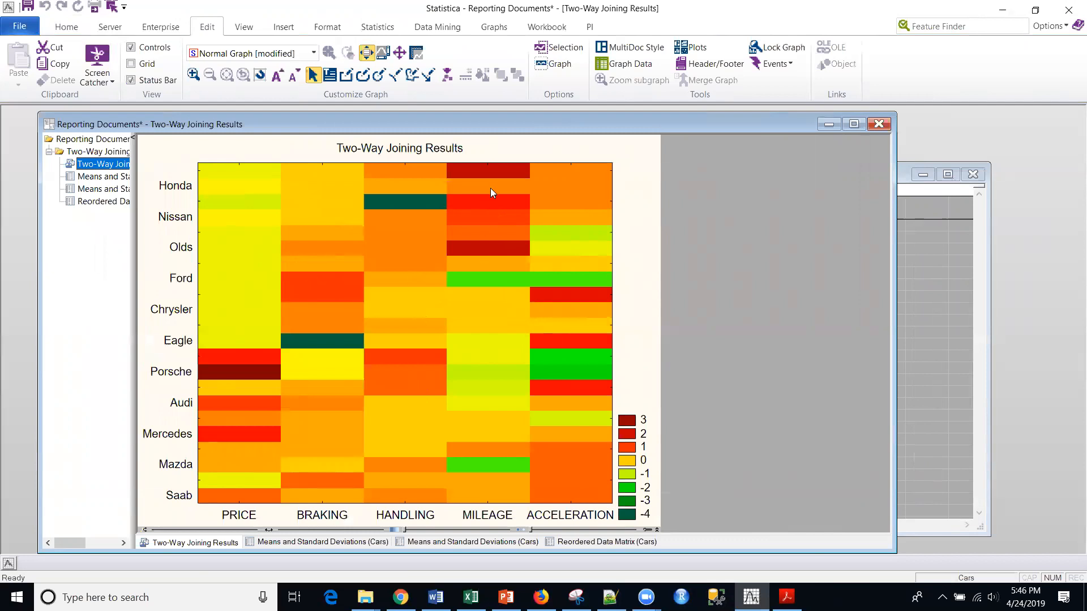
pyautogui.doubleClick(192, 312)
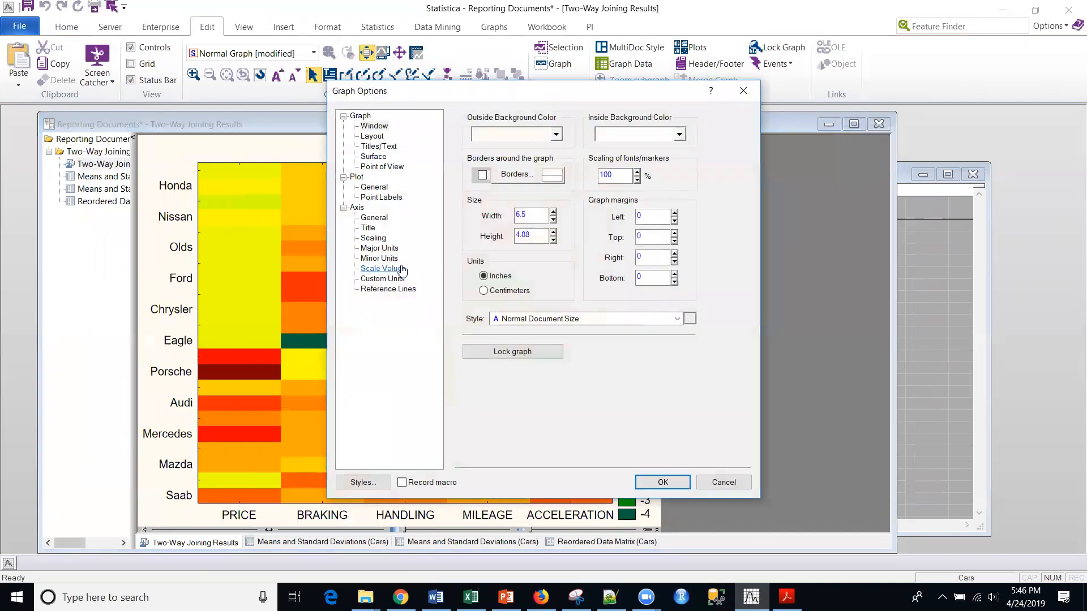
pyautogui.click(391, 269)
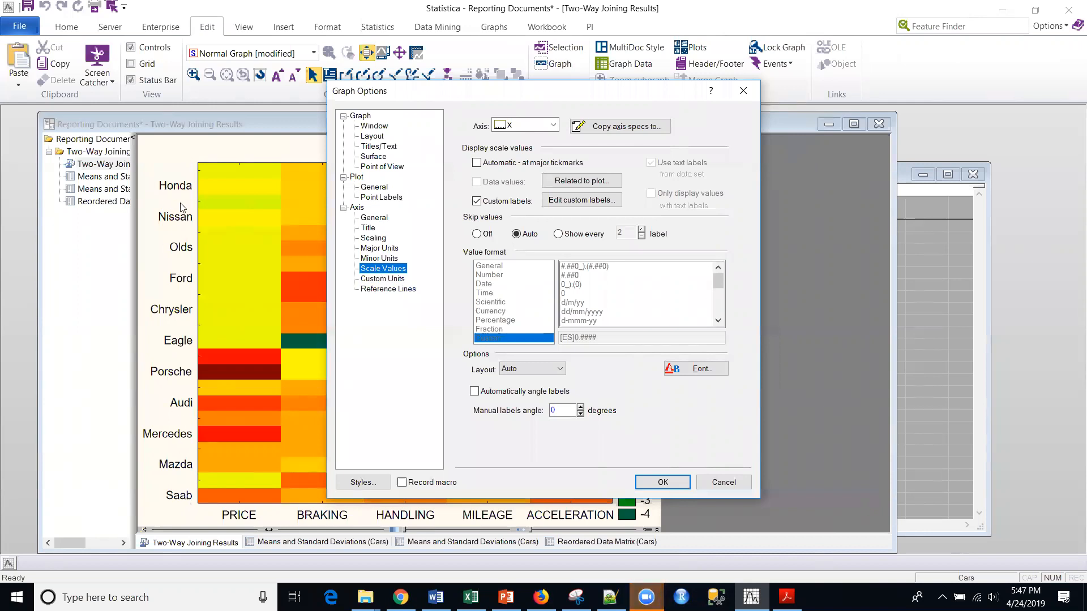
pyautogui.click(733, 484)
# Turn off skipping of scale values for the X axis in the heat map's graph options.
pyautogui.doubleClick(164, 295)
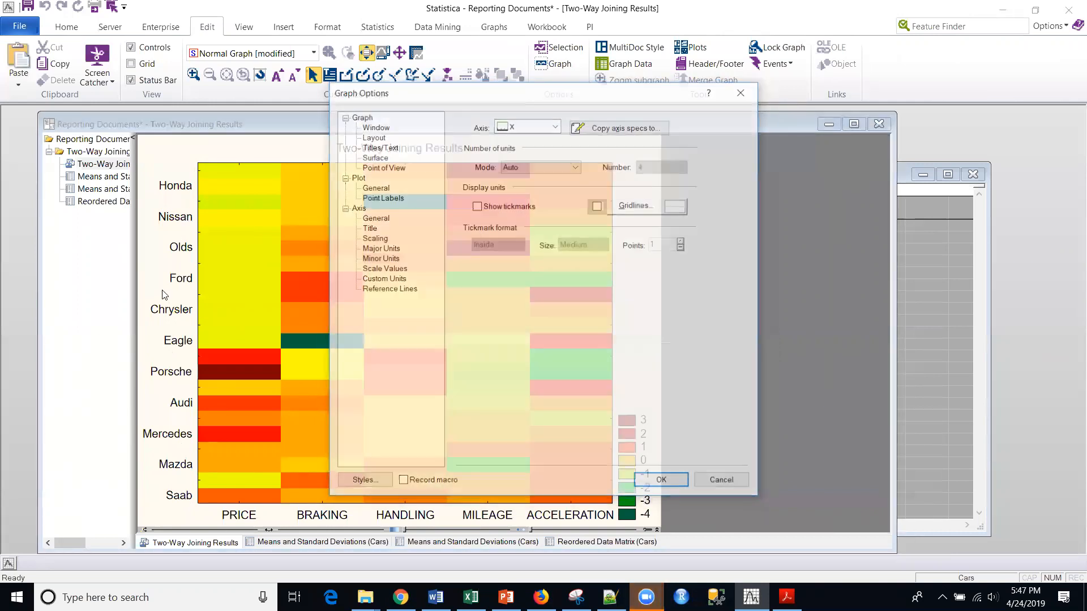
pyautogui.click(390, 283)
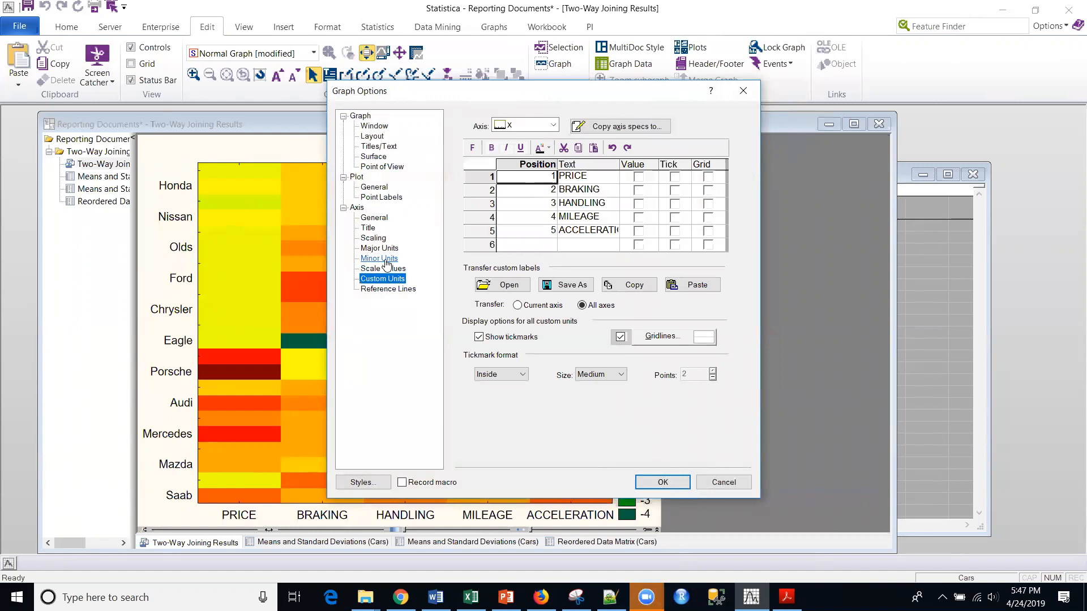
pyautogui.click(387, 267)
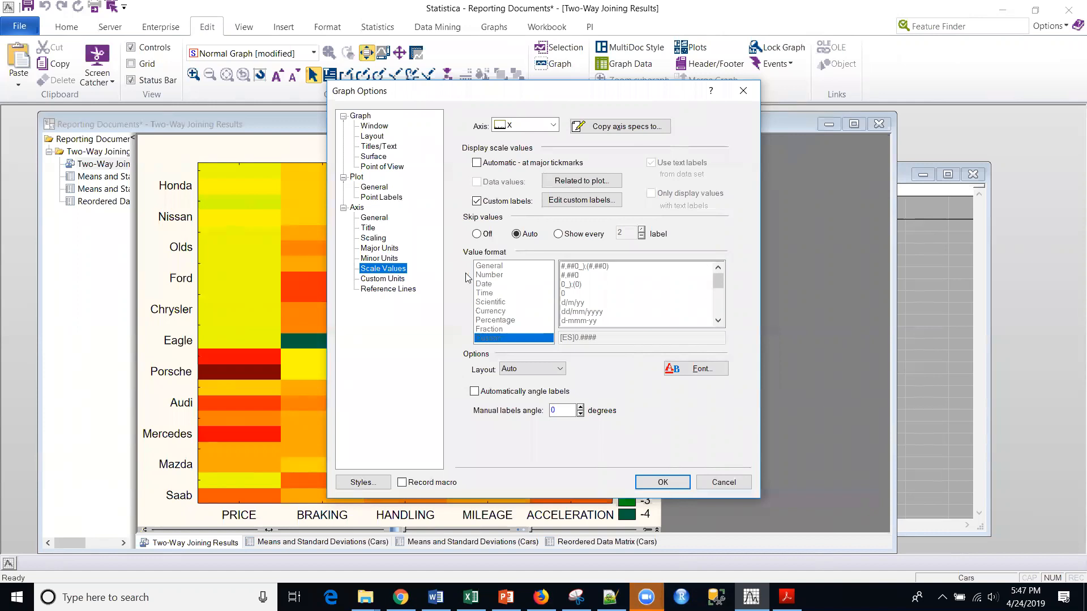
pyautogui.click(480, 237)
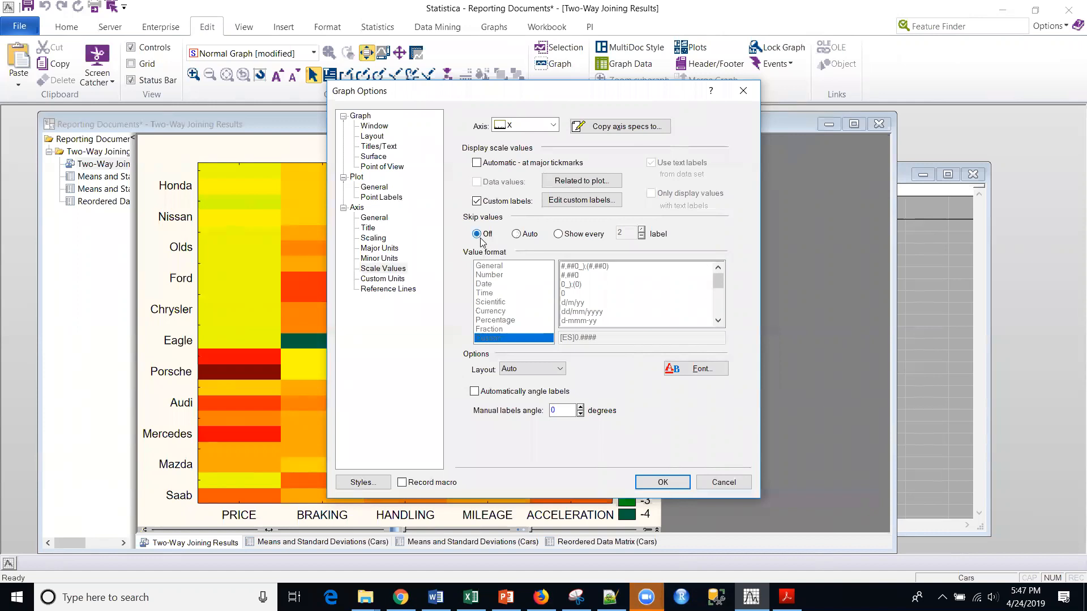
pyautogui.click(671, 484)
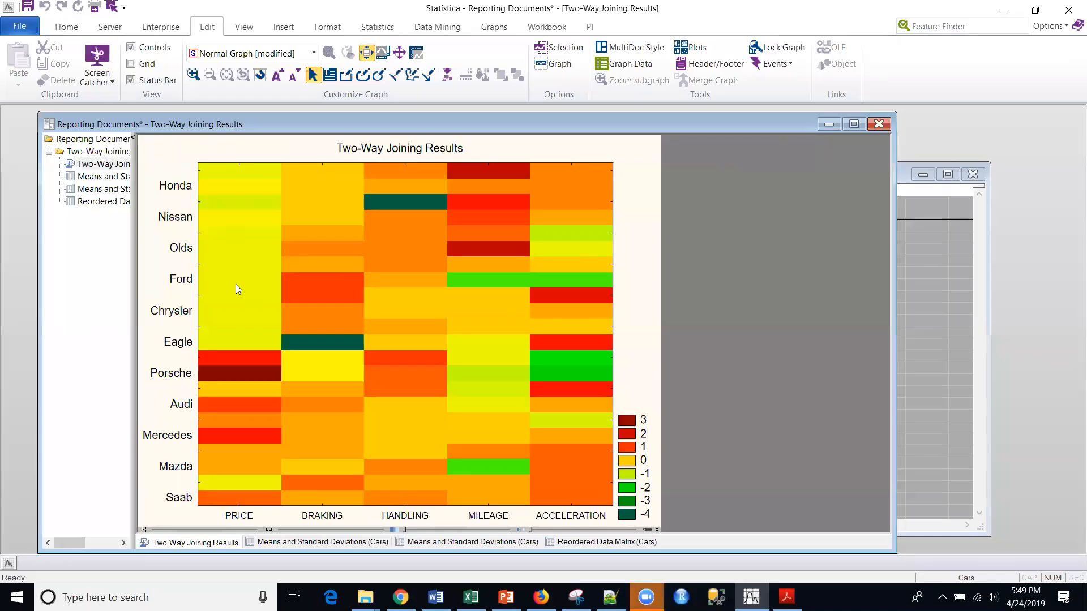
# Turn off skipping of scale values for the left Y axis so every car name is labelled.
pyautogui.doubleClick(180, 276)
pyautogui.click(476, 235)
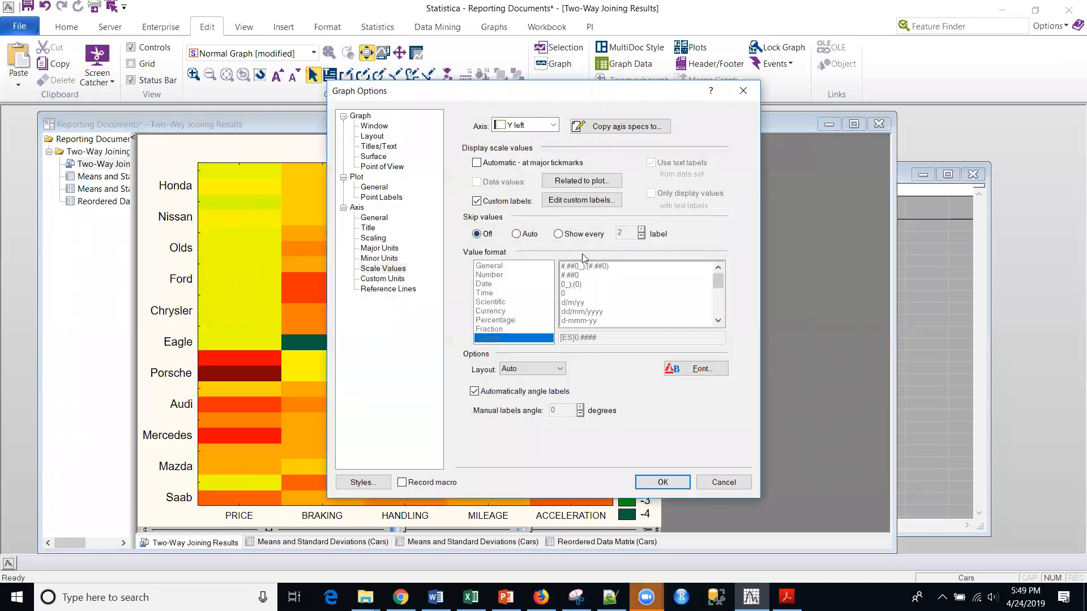
pyautogui.click(663, 482)
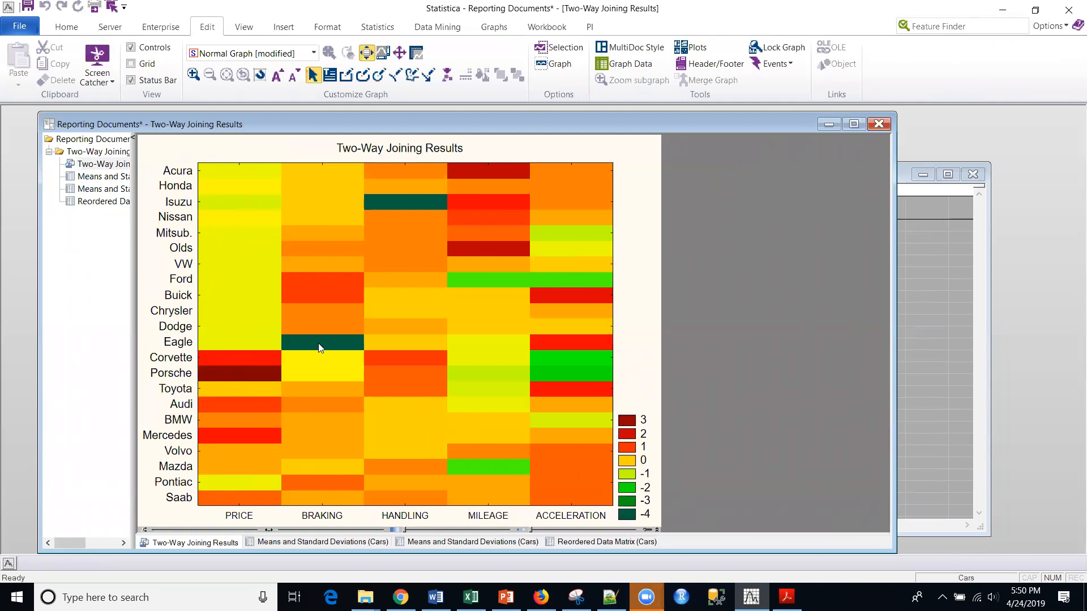
# Compare the Reordered Data Matrix with the heat map snip in Snipping Tool, and select Eagle's BRAKING value in the matrix.
pyautogui.click(94, 205)
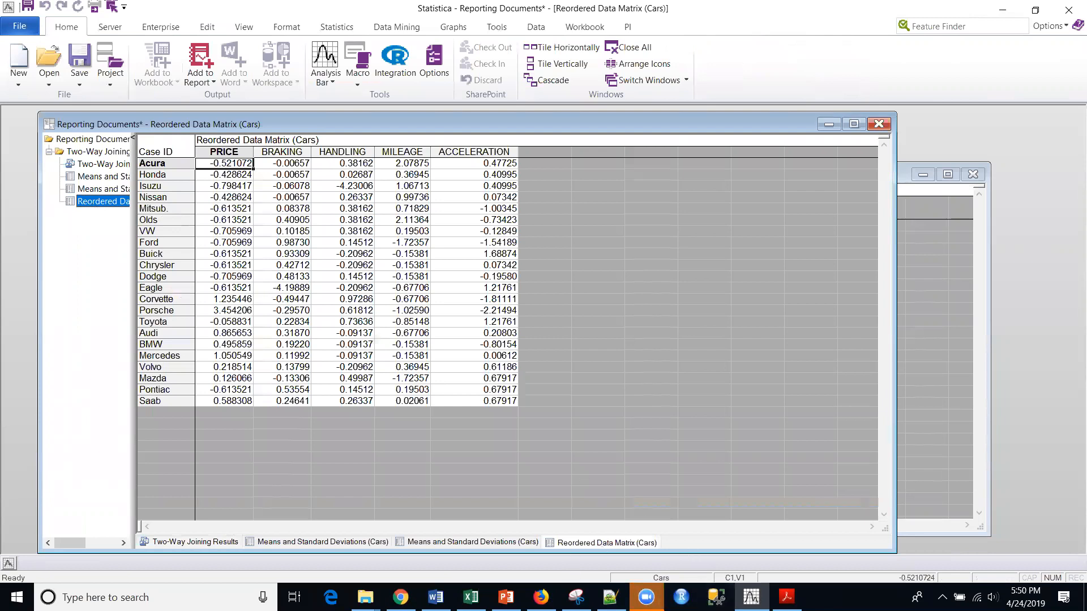
pyautogui.click(576, 597)
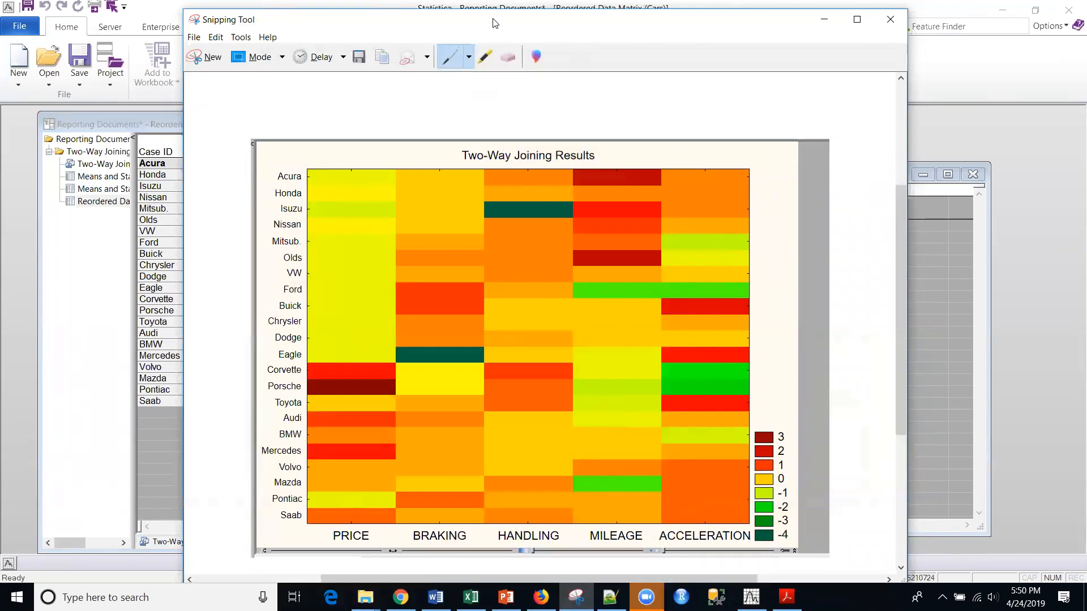
pyautogui.moveTo(494, 22); pyautogui.dragTo(770, 14)
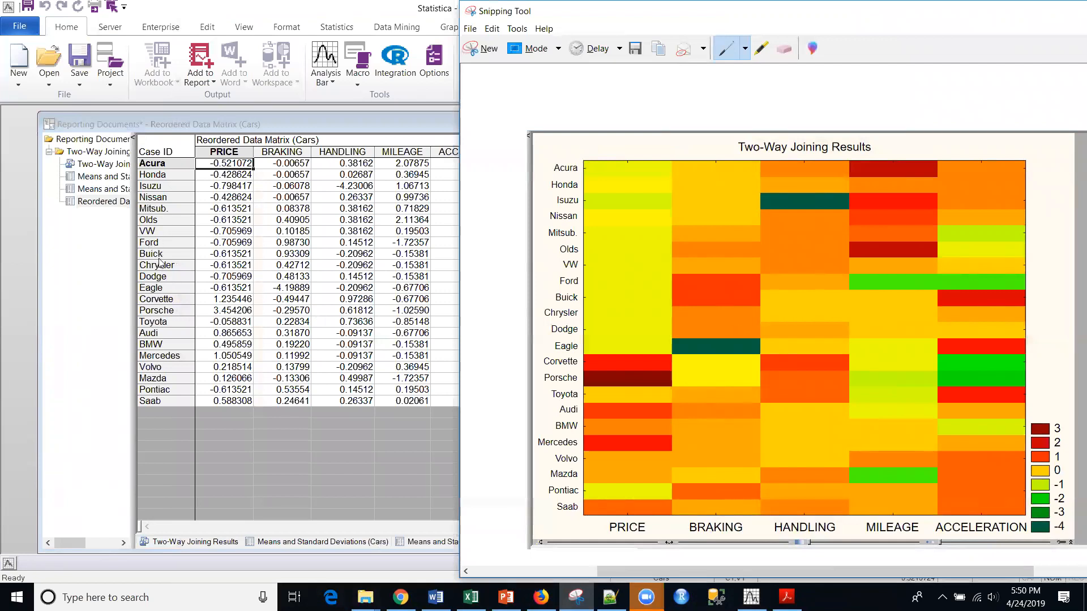
pyautogui.click(292, 289)
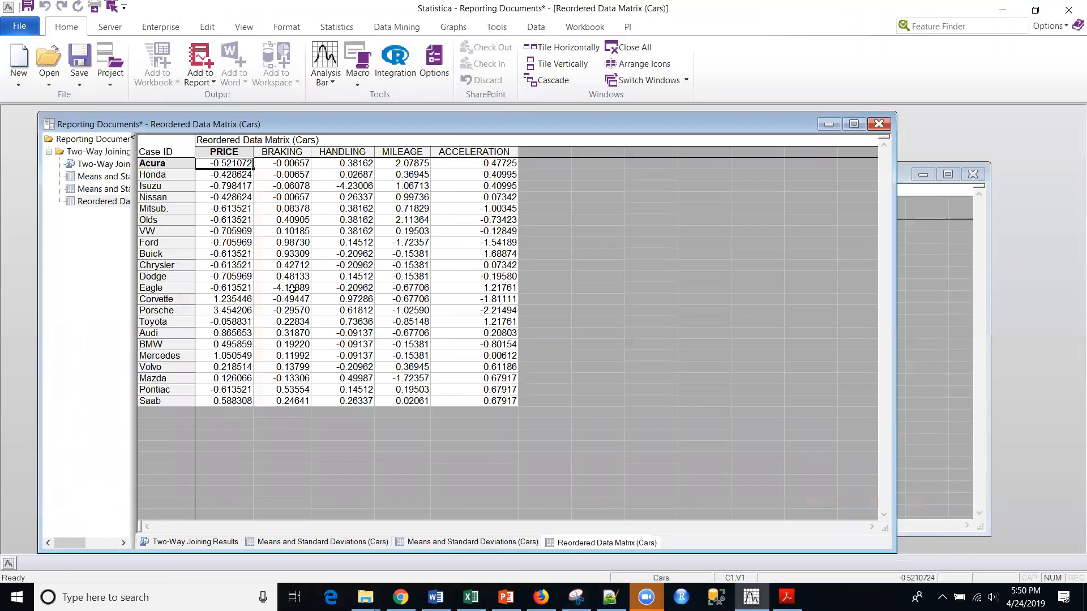
pyautogui.click(291, 288)
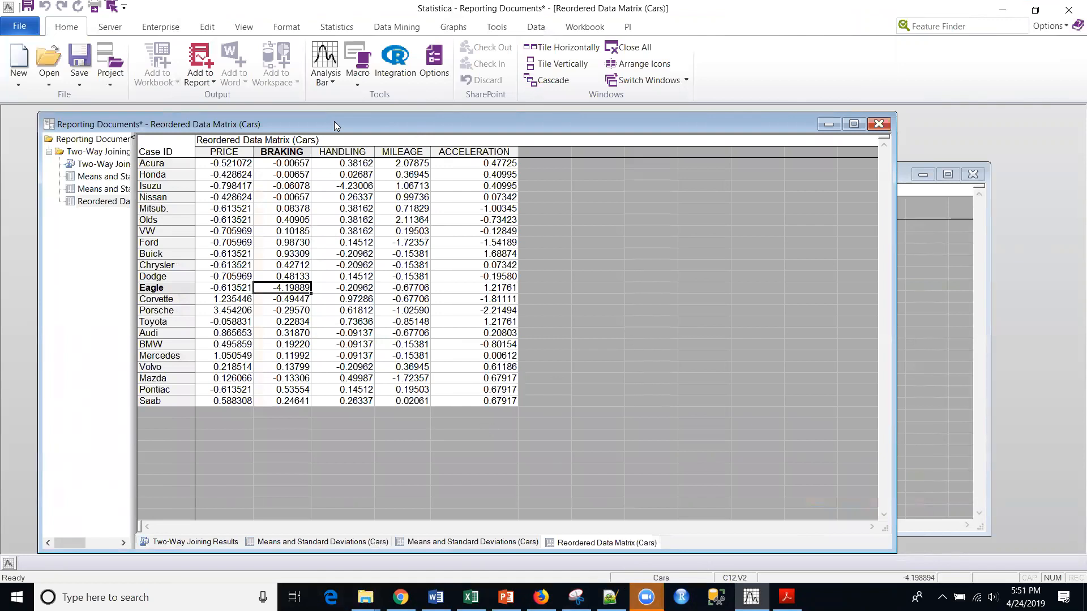
# Check the algorithms offered by the data-mining Cluster Analysis and close it without running an analysis.
pyautogui.click(387, 29)
pyautogui.click(390, 79)
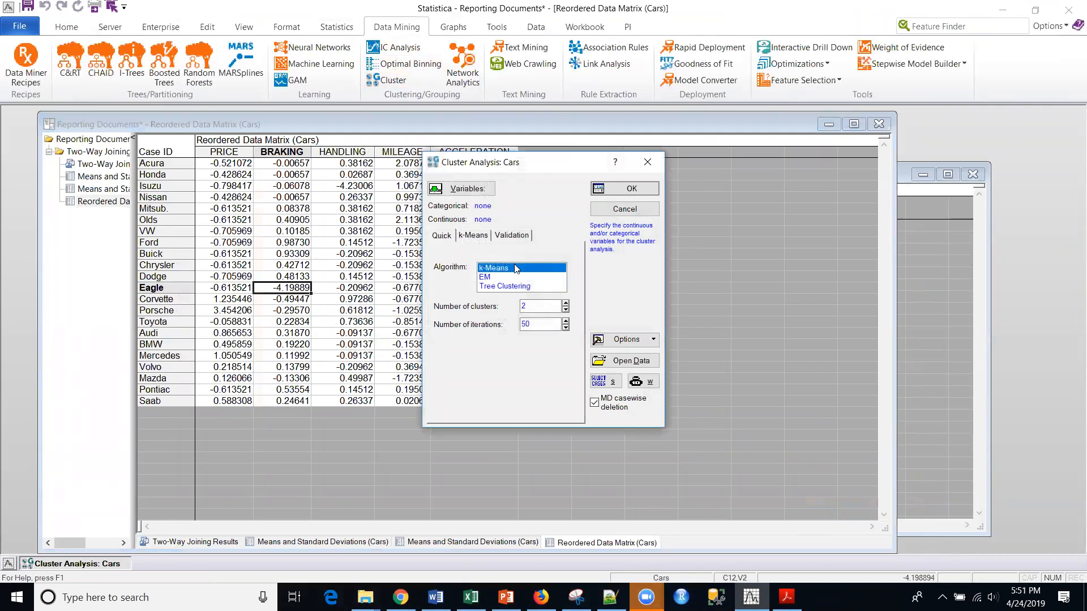
pyautogui.click(624, 209)
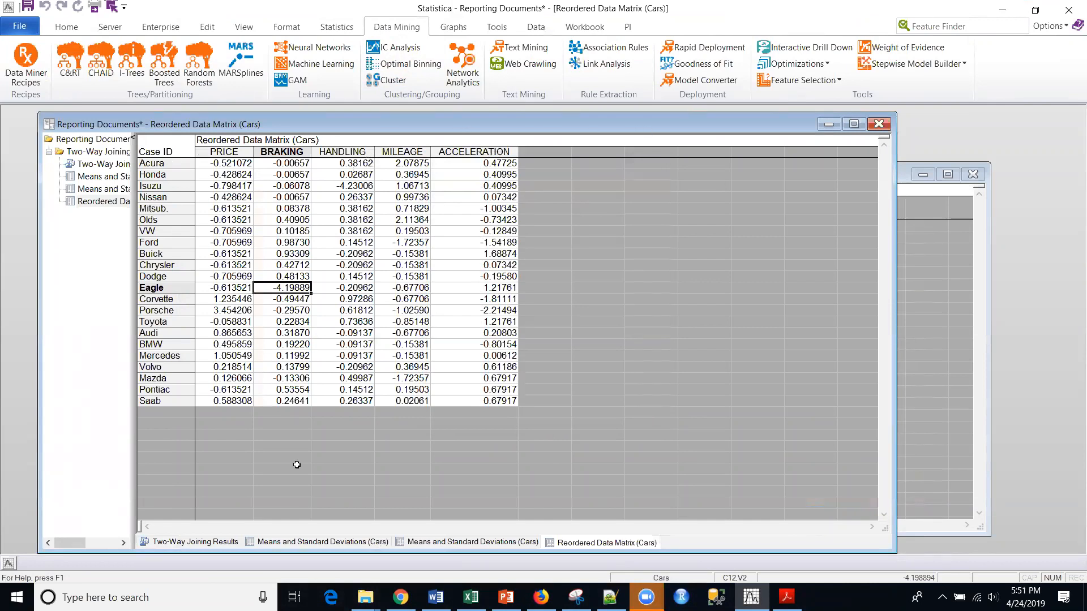
# Go back to the workspace, reopen the Two-Way Joining Clustering node's results and view the Two-Way Joining Results graph.
pyautogui.click(828, 124)
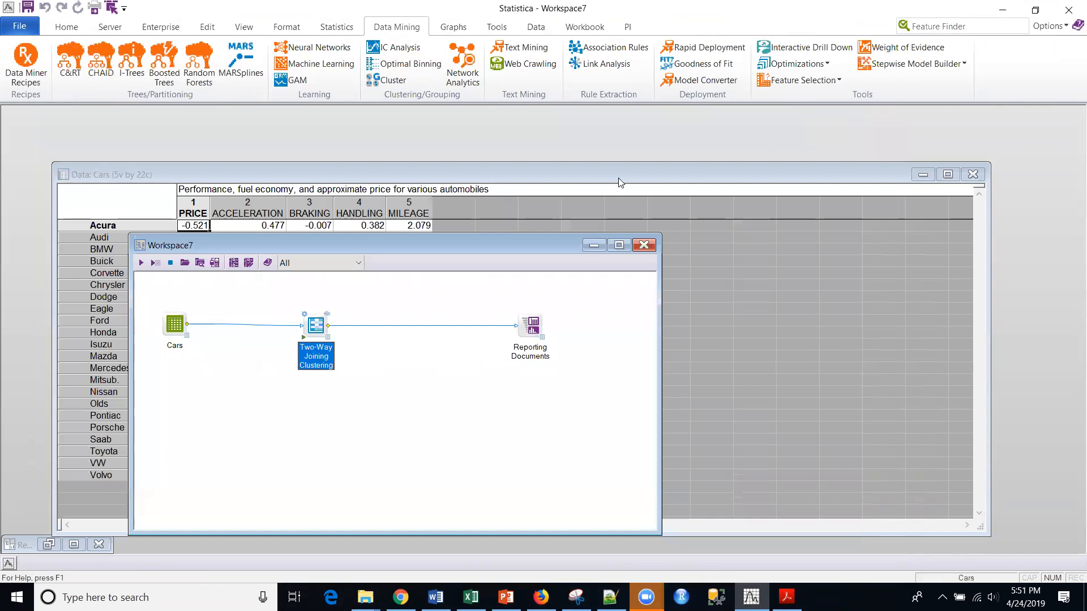
pyautogui.click(328, 313)
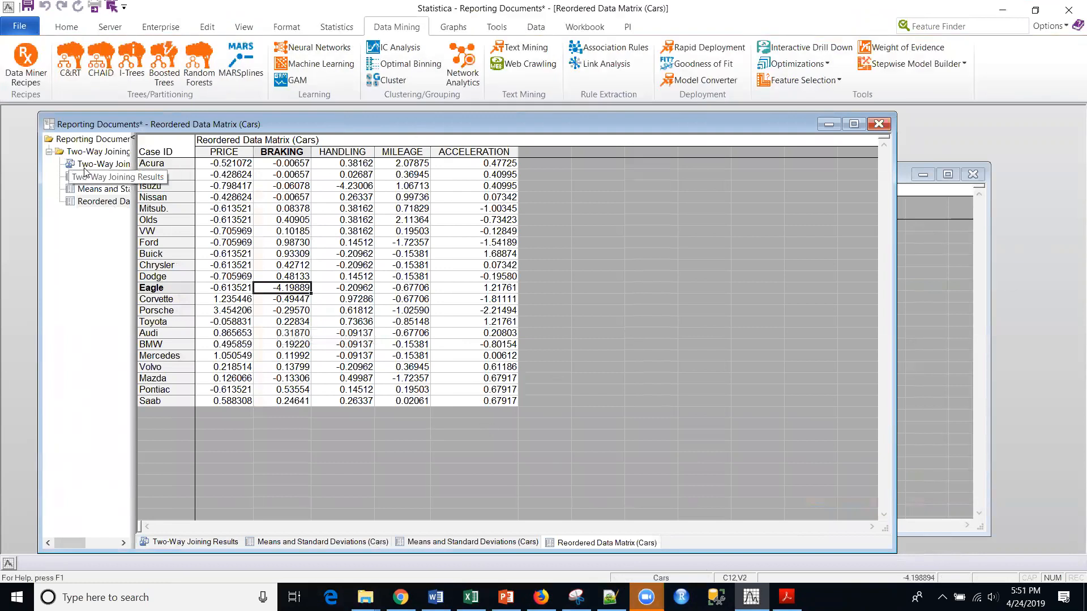
pyautogui.click(103, 164)
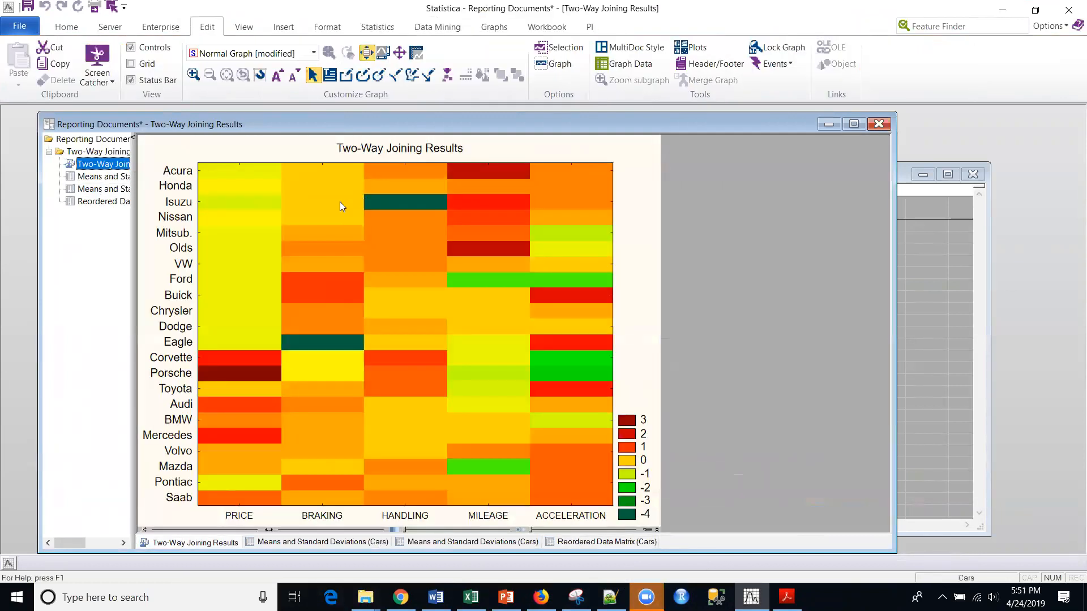